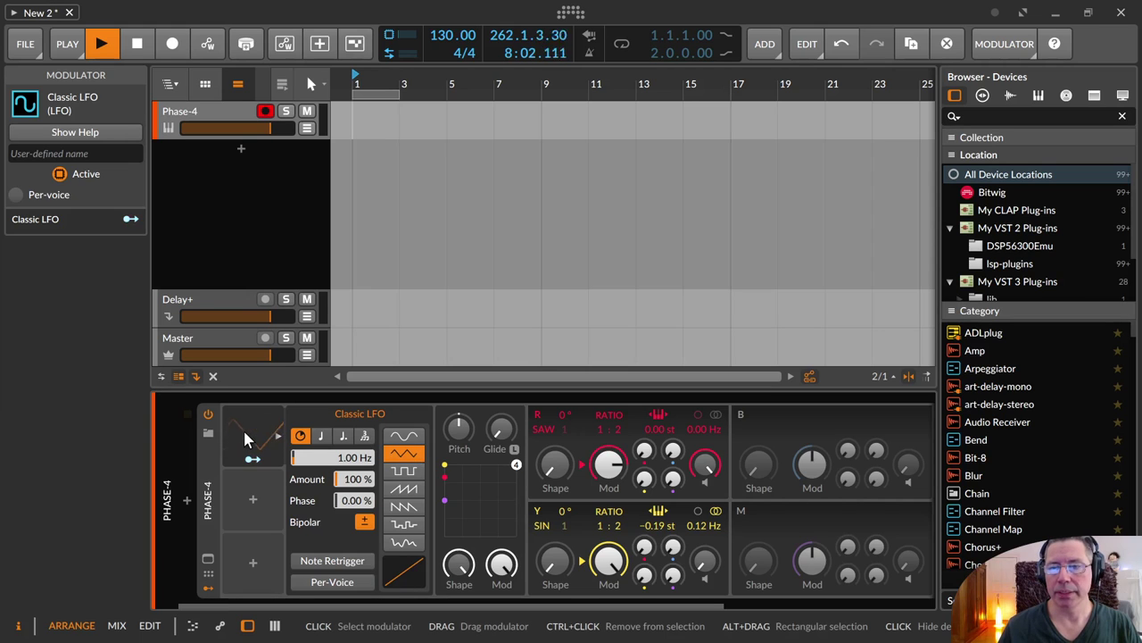
# Step: Search the modulator list for 'clas' and preview the Classic LFO without adding it
pyautogui.click(254, 504)
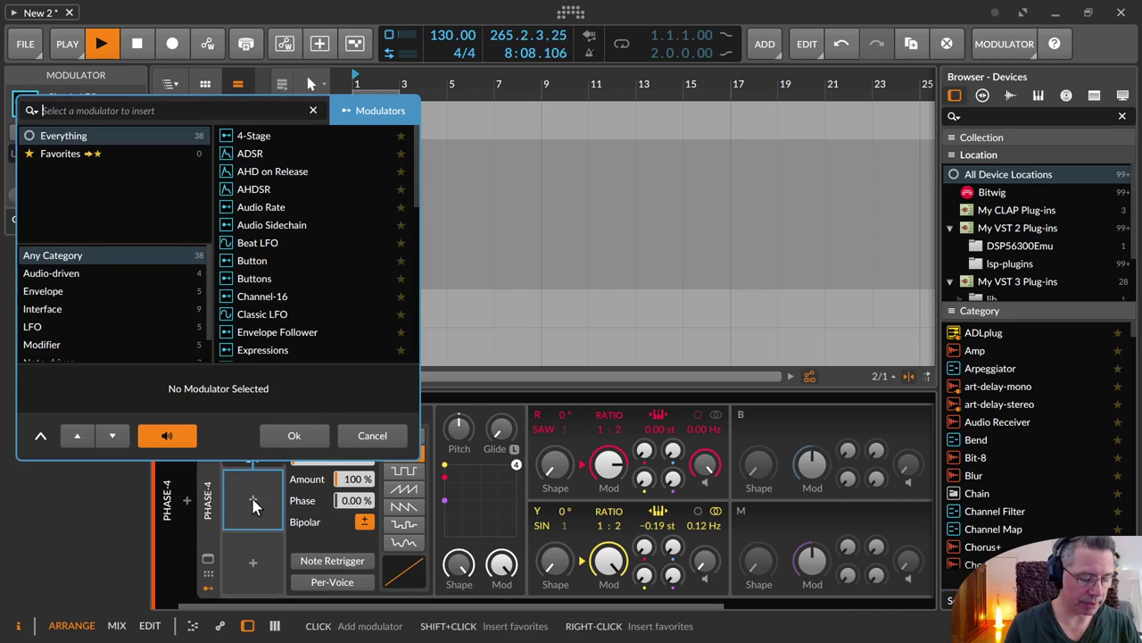
pyautogui.write('clas')
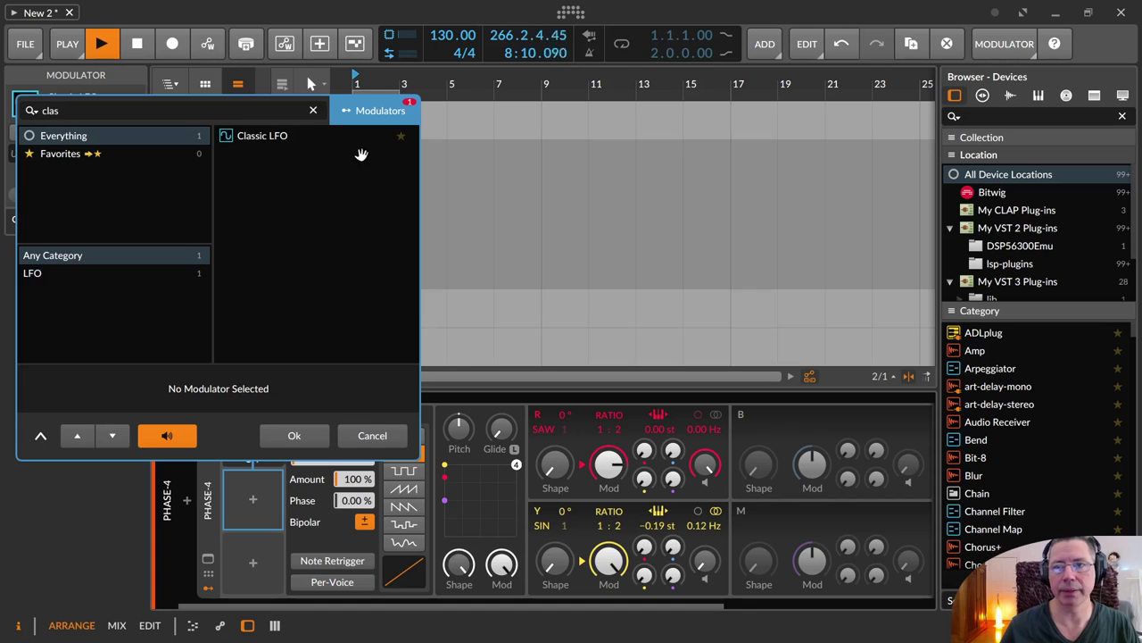
pyautogui.click(327, 134)
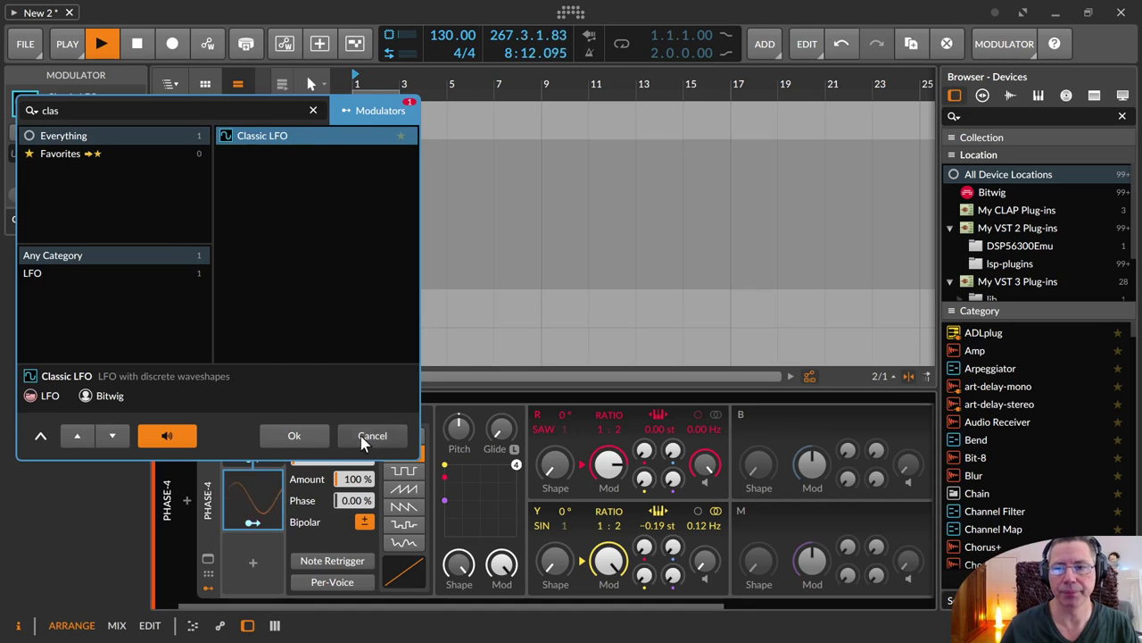
pyautogui.click(294, 435)
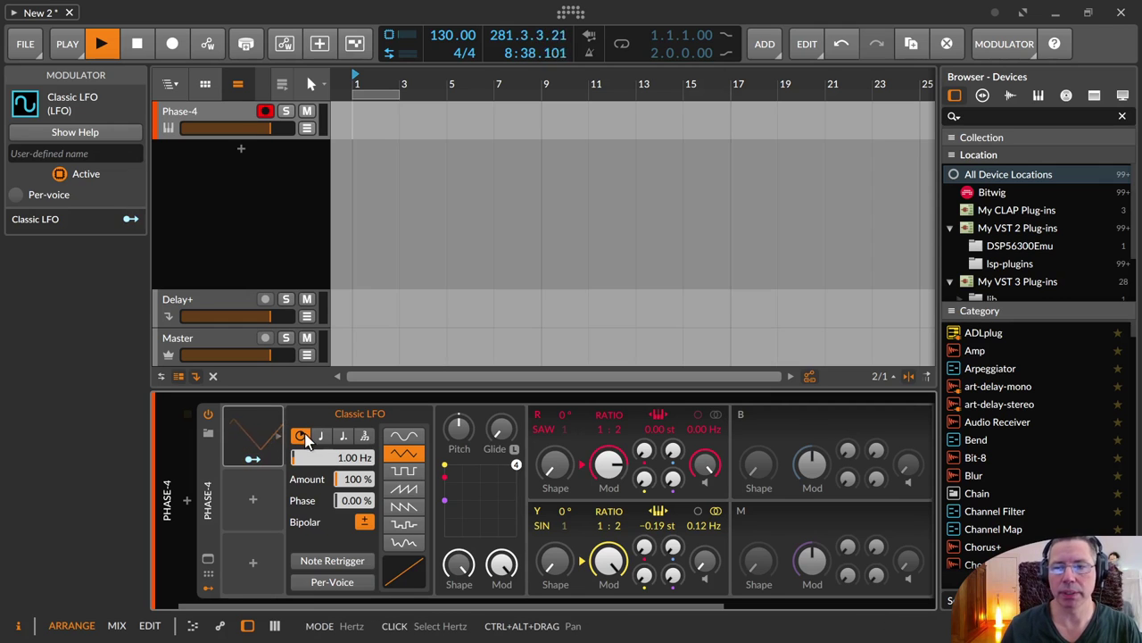
# Step: Sweep the Classic LFO rate from 0.01 Hz up to 50 Hz, then settle at 4.08 Hz
pyautogui.moveTo(369, 456); pyautogui.dragTo(370, 500)
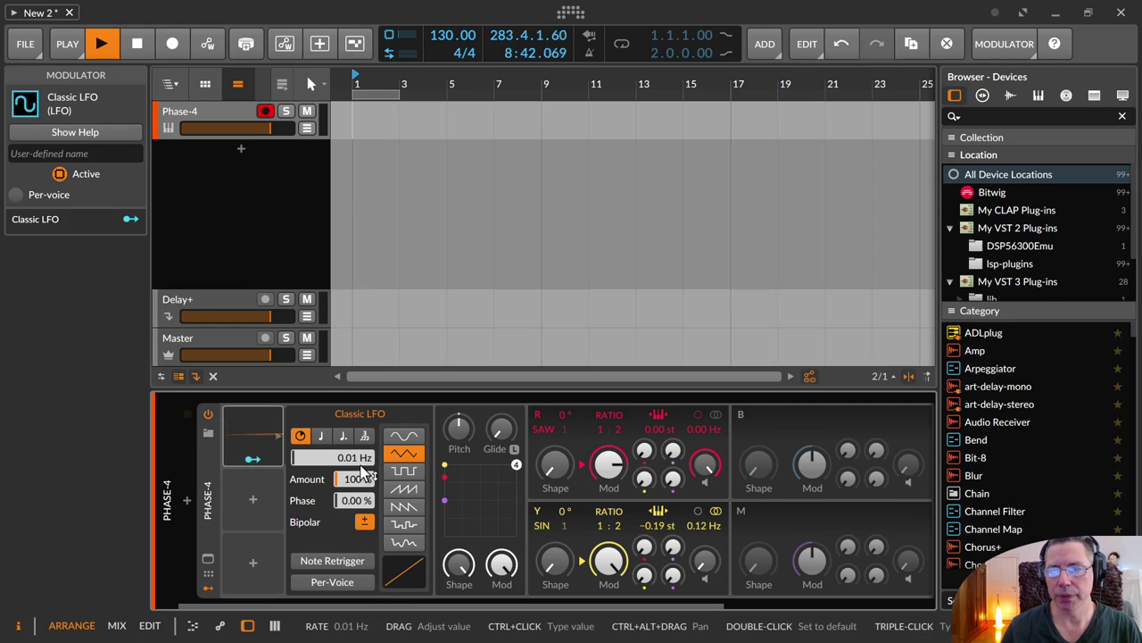
pyautogui.moveTo(366, 459); pyautogui.dragTo(366, 384)
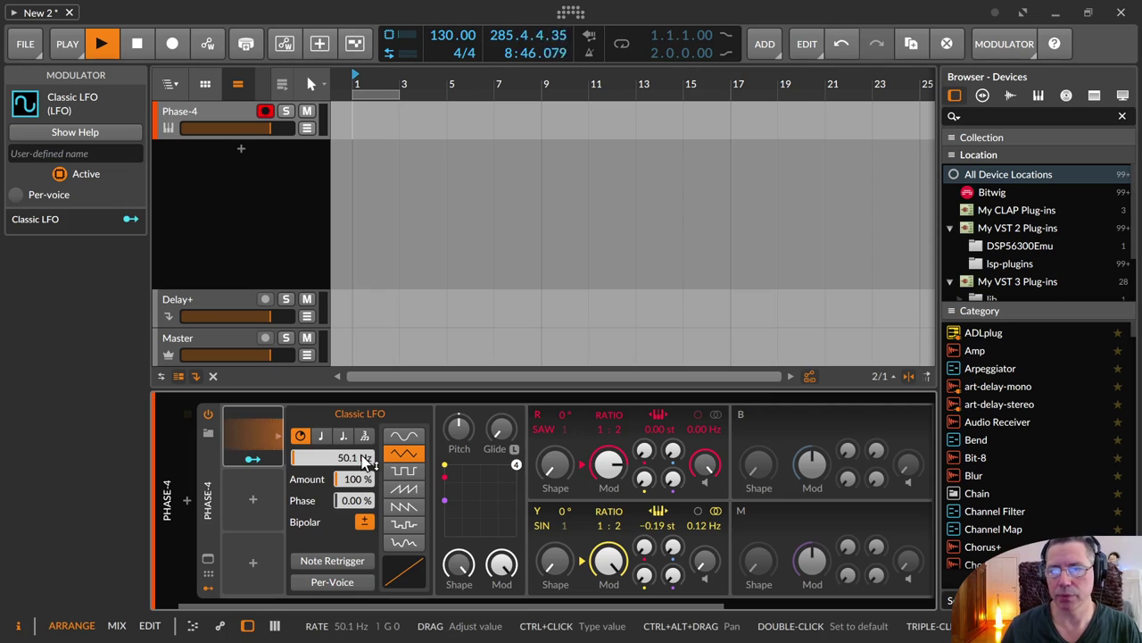
pyautogui.moveTo(366, 459); pyautogui.dragTo(366, 545)
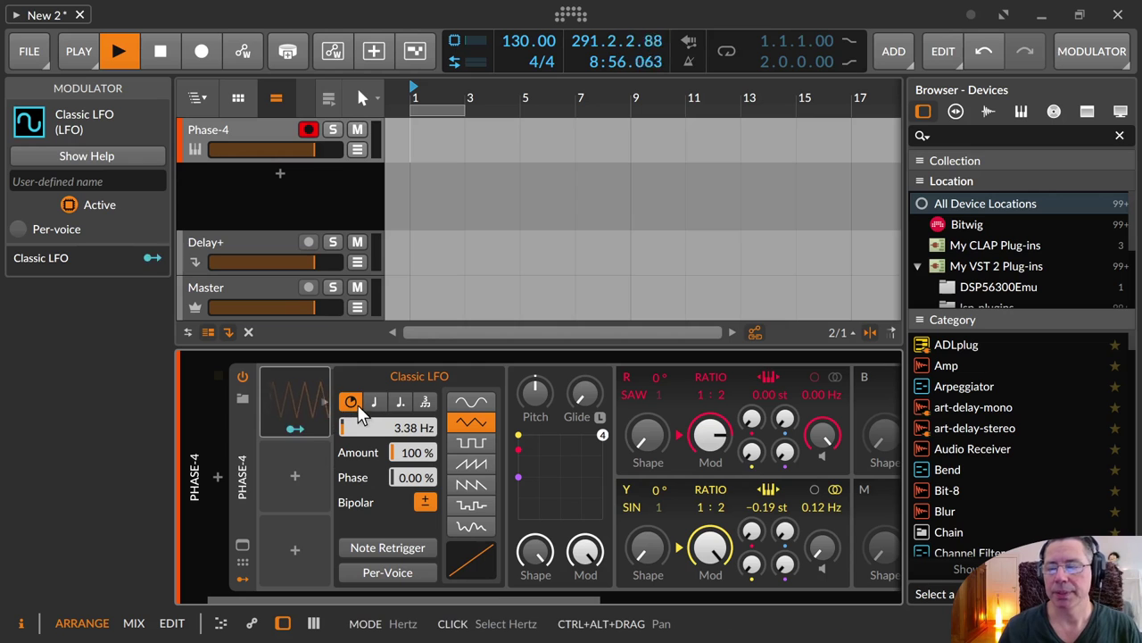
pyautogui.moveTo(357, 428); pyautogui.dragTo(357, 386)
pyautogui.moveTo(399, 434); pyautogui.dragTo(398, 482)
pyautogui.moveTo(398, 432); pyautogui.dragTo(398, 490)
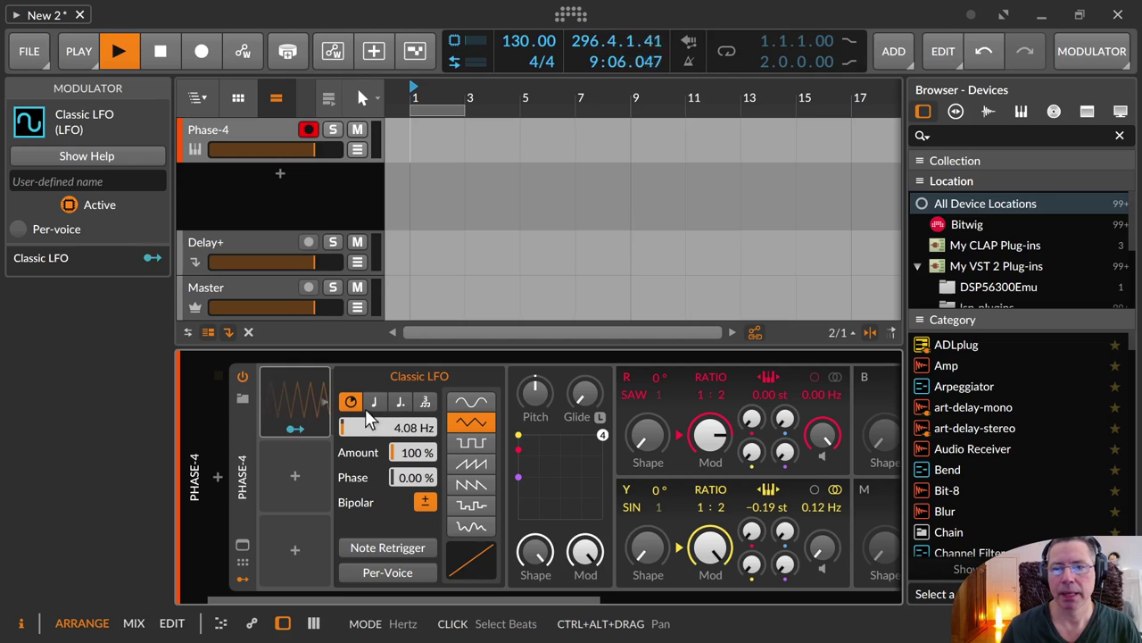
# Step: Sync the LFO rate to tempo at 1/4, then stop playback and return to the start
pyautogui.click(375, 402)
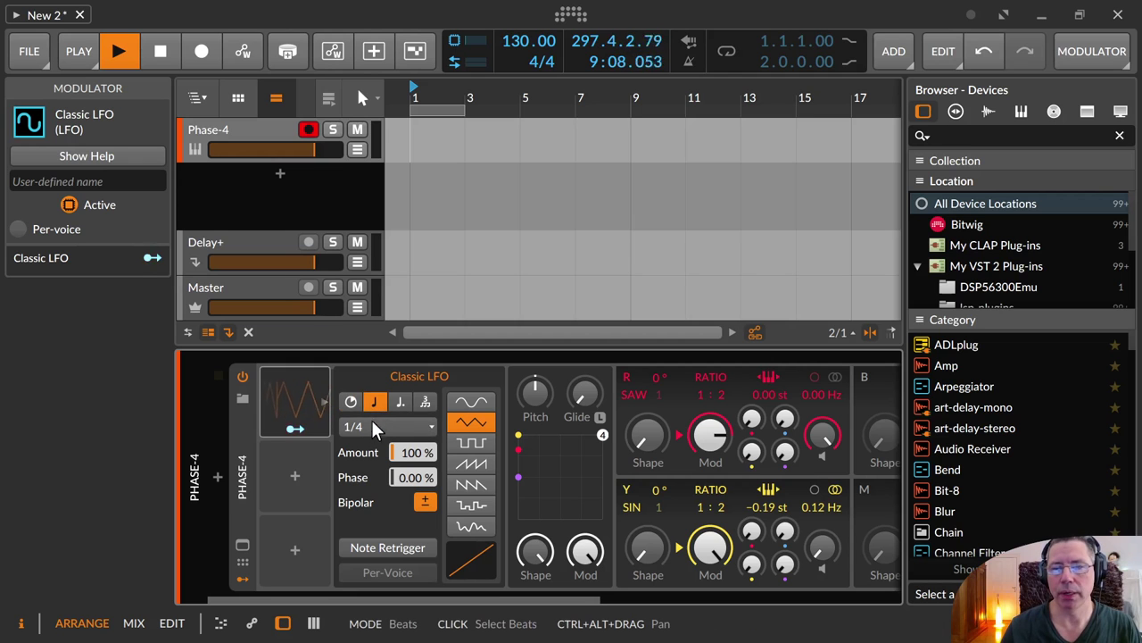
pyautogui.click(377, 428)
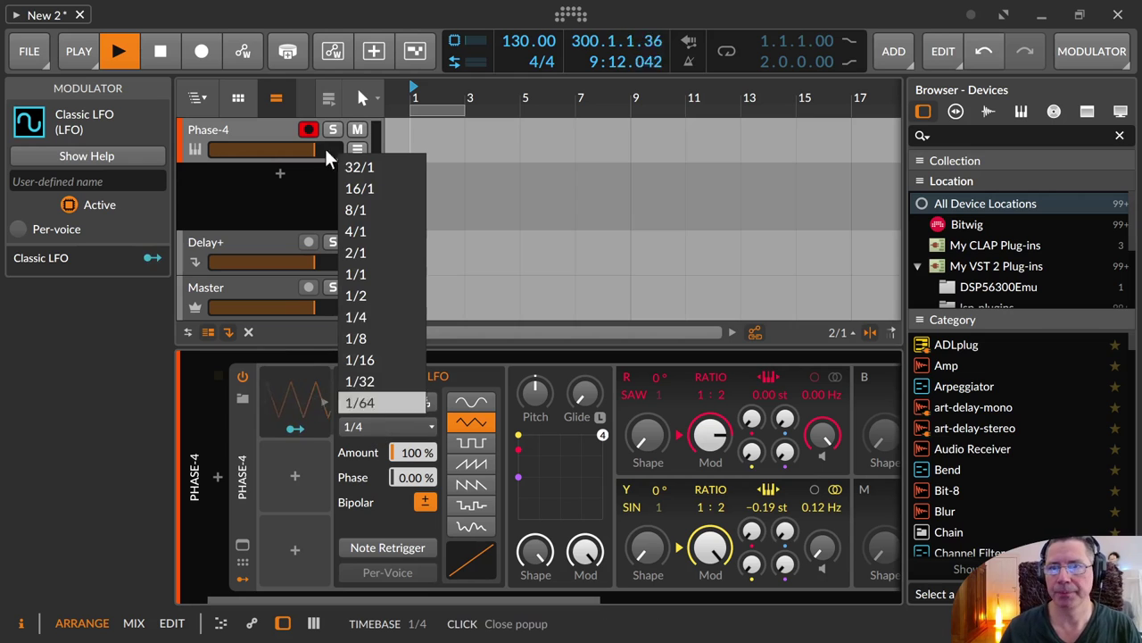
pyautogui.click(162, 52)
pyautogui.click(162, 52)
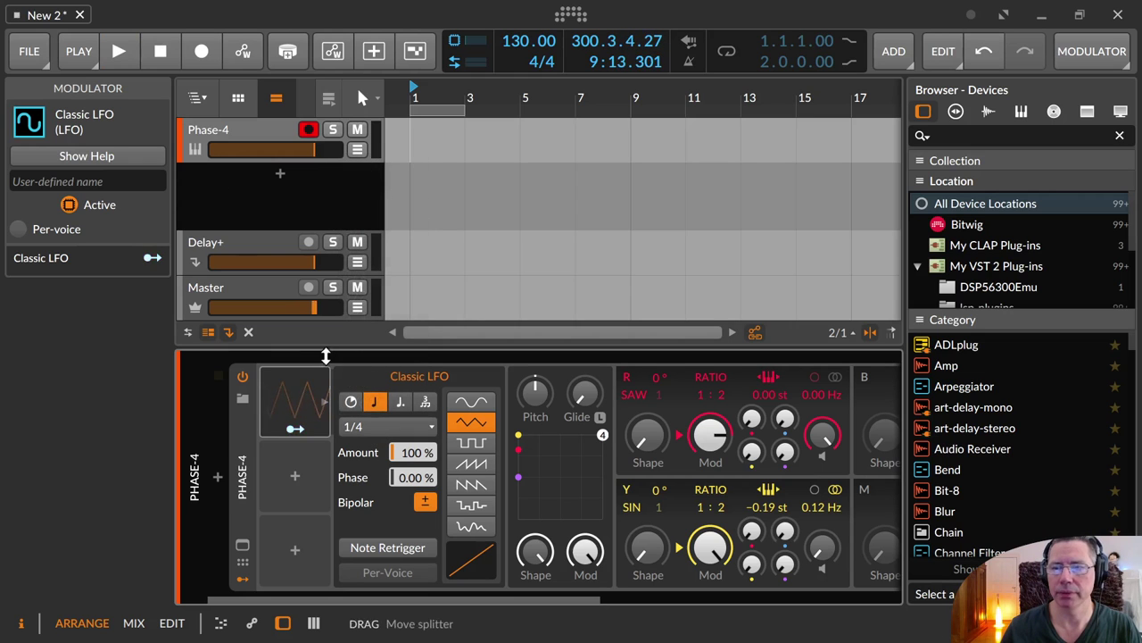
pyautogui.click(161, 51)
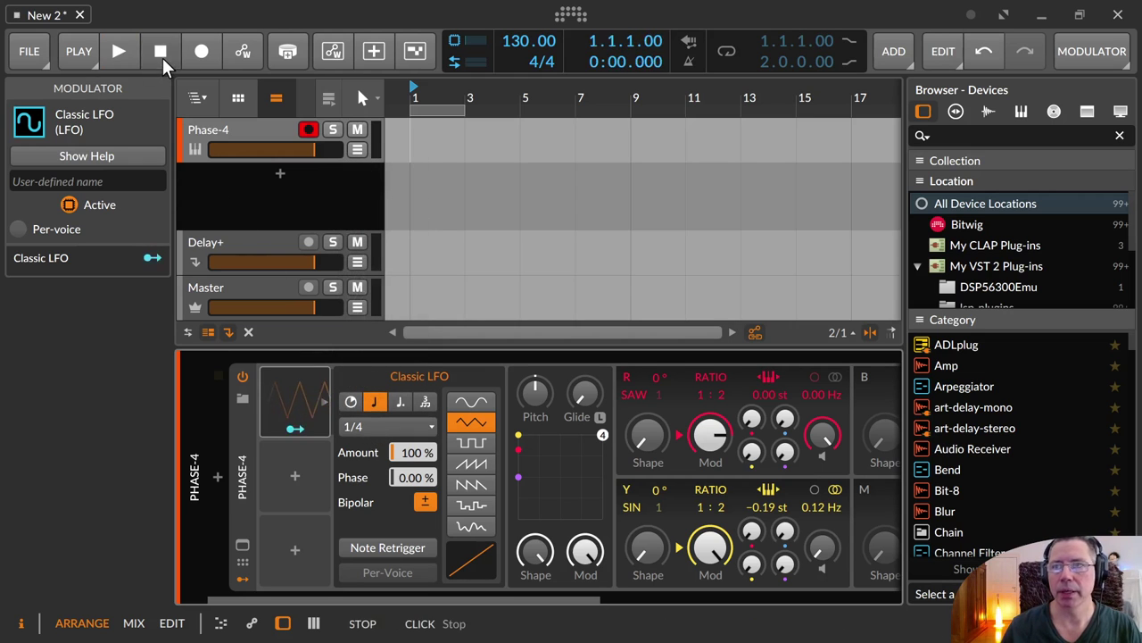
# Step: Try dotted and triplet note-length rates, then return to straight Beats values
pyautogui.click(397, 429)
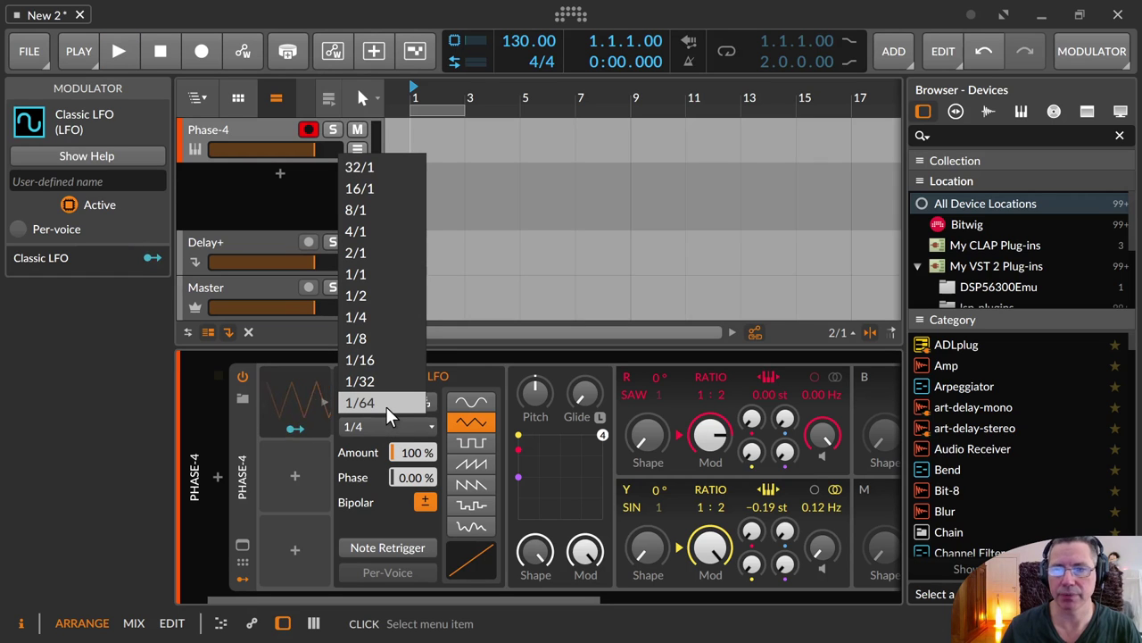
pyautogui.click(397, 413)
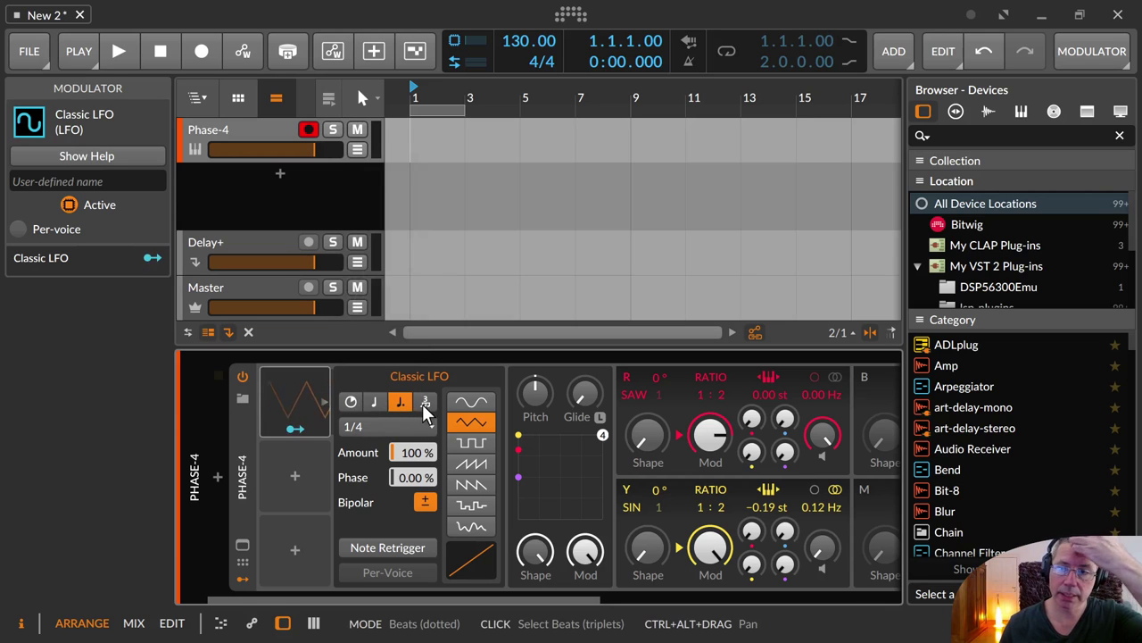
pyautogui.click(428, 407)
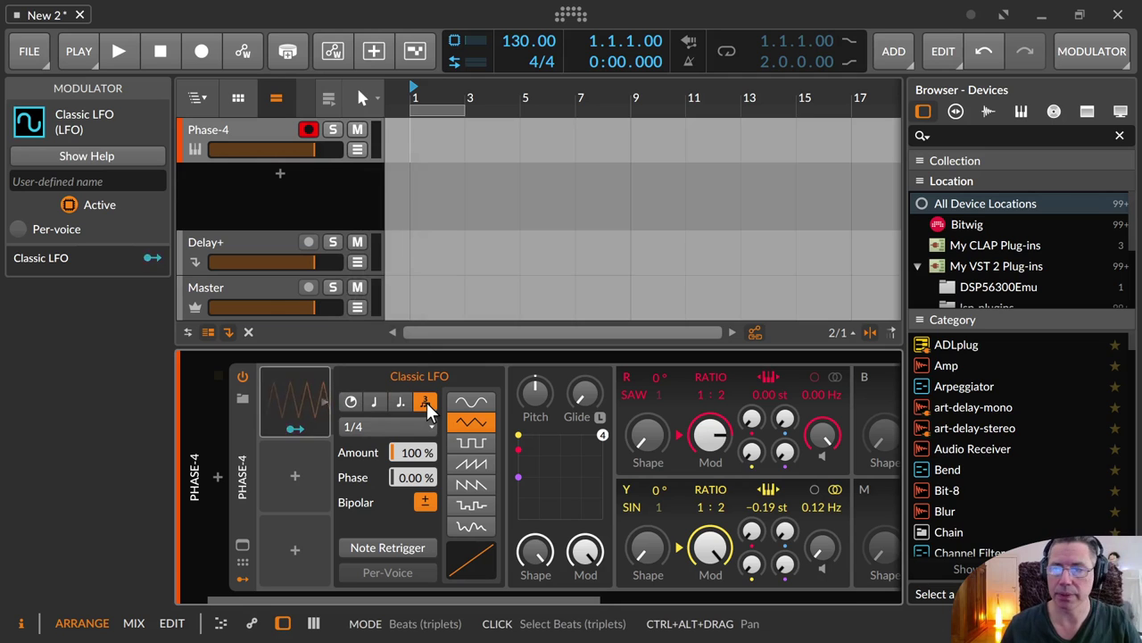
pyautogui.click(376, 406)
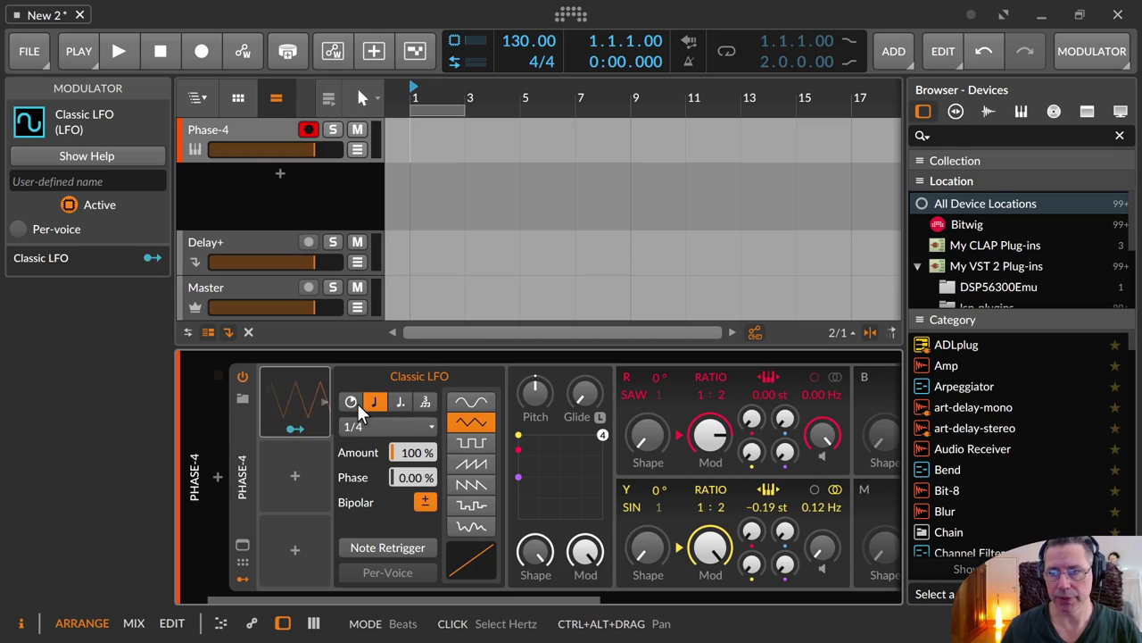
# Step: Return the LFO to Hertz at 4.08 Hz, map it to Y→R amount, and restore 100 % amount
pyautogui.click(358, 406)
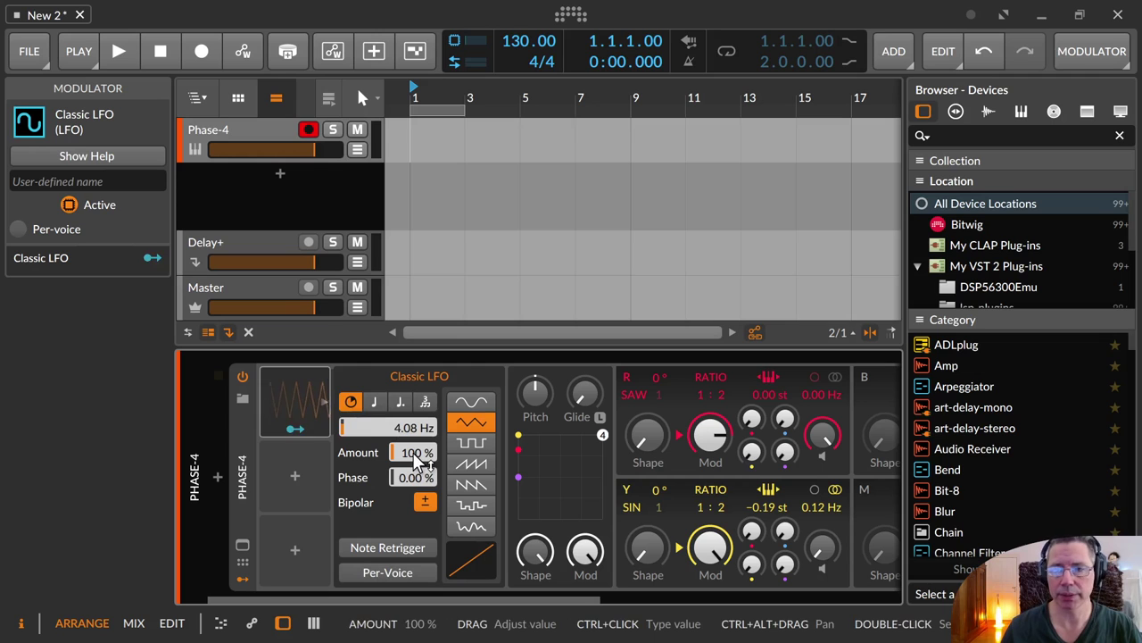
pyautogui.click(295, 428)
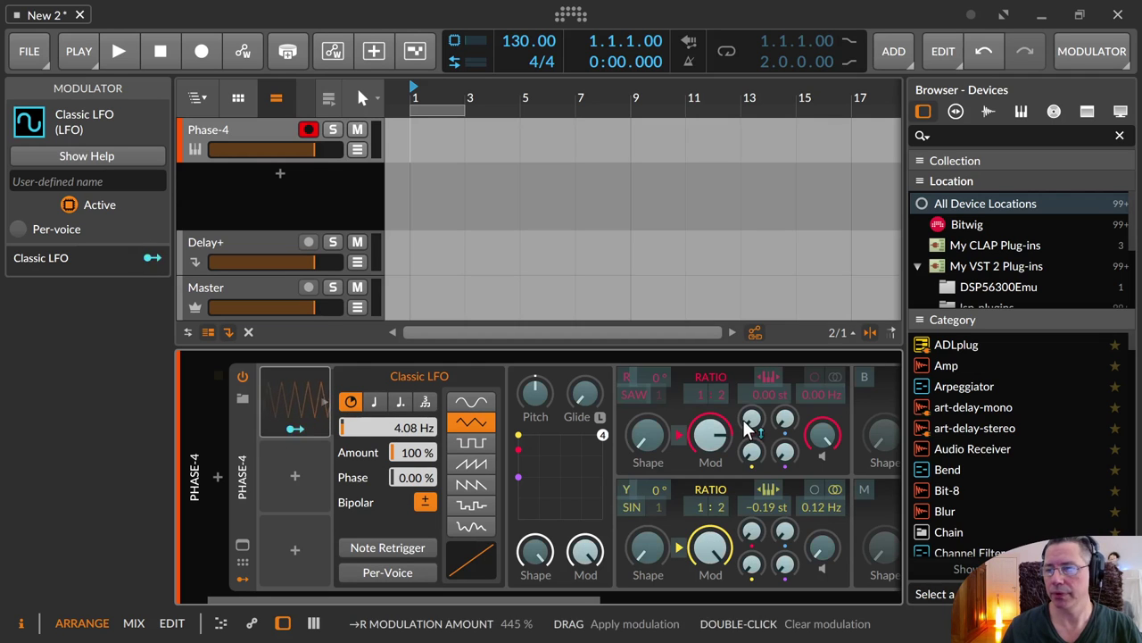
pyautogui.moveTo(752, 452); pyautogui.dragTo(752, 446)
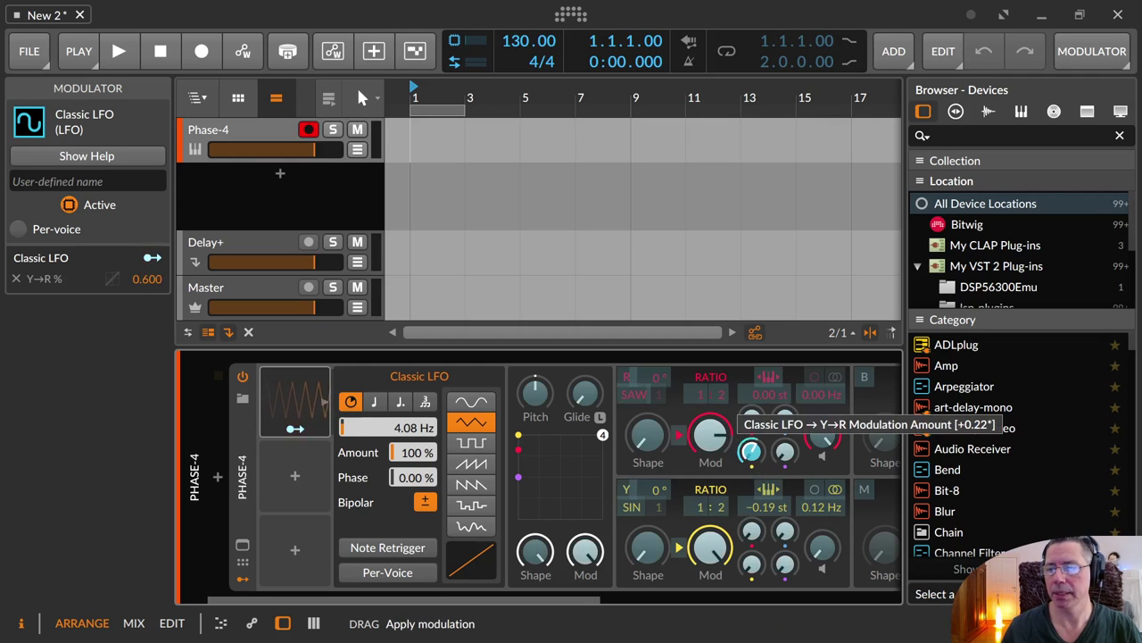
pyautogui.press('Escape')
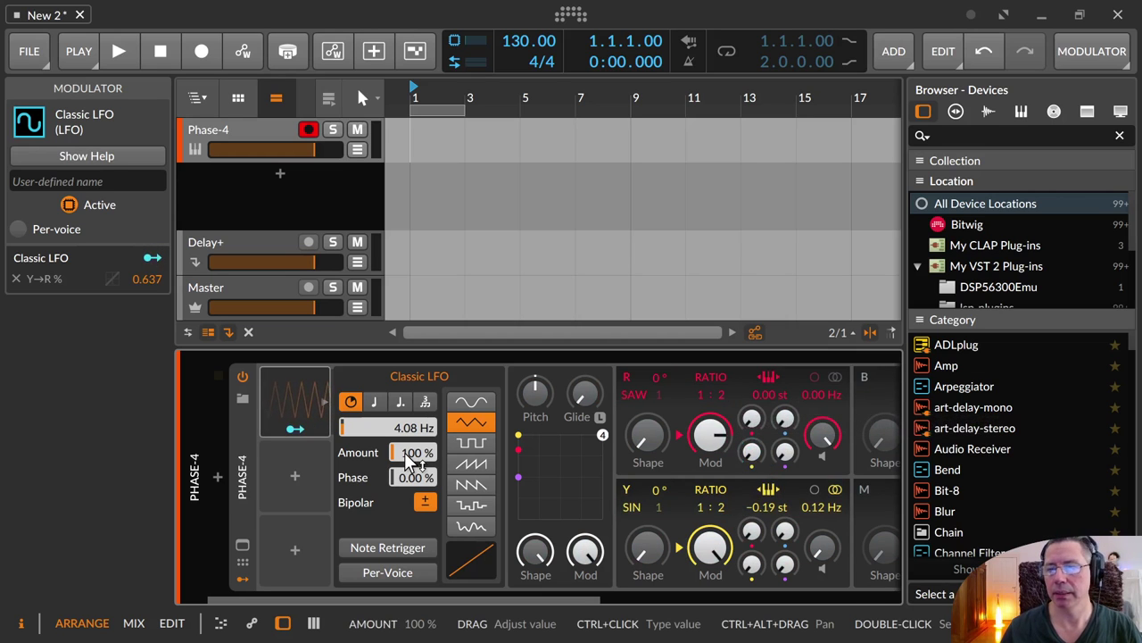
pyautogui.moveTo(410, 458); pyautogui.dragTo(410, 534)
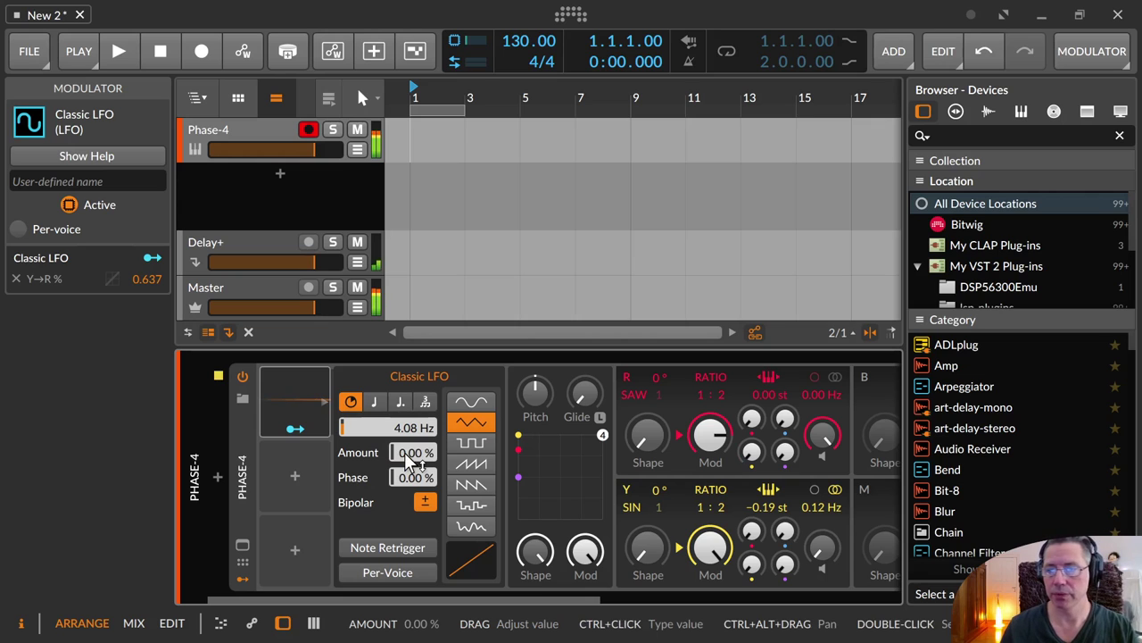
pyautogui.moveTo(410, 457); pyautogui.dragTo(410, 414)
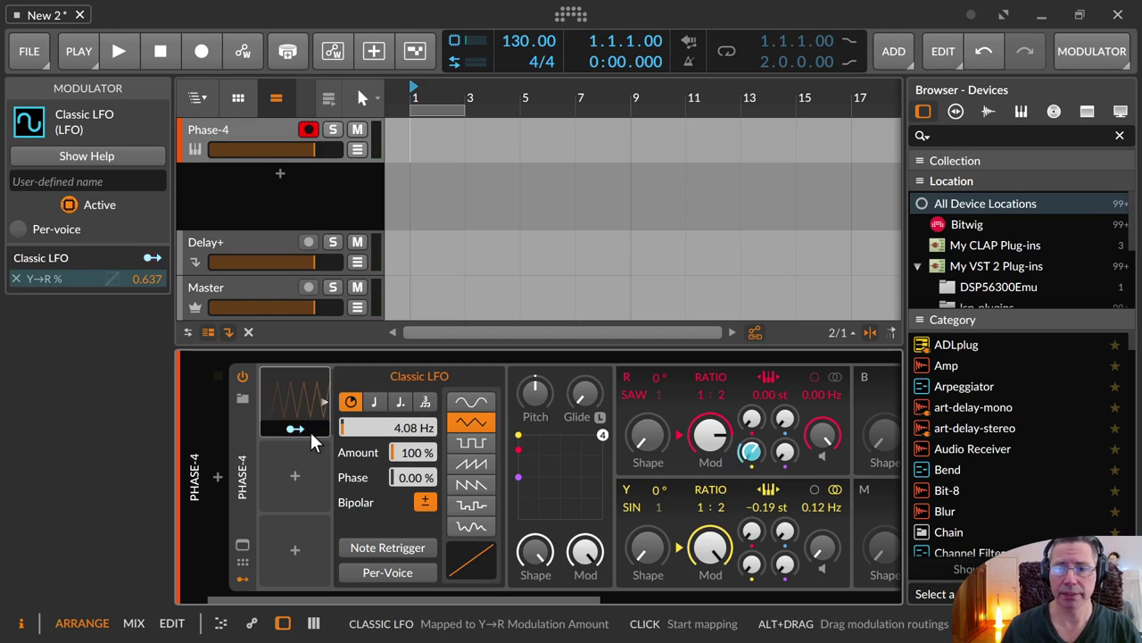
# Step: Slow the LFO rate to 0.66 Hz and set its phase offset to 0.00 %
pyautogui.moveTo(384, 426); pyautogui.dragTo(413, 471)
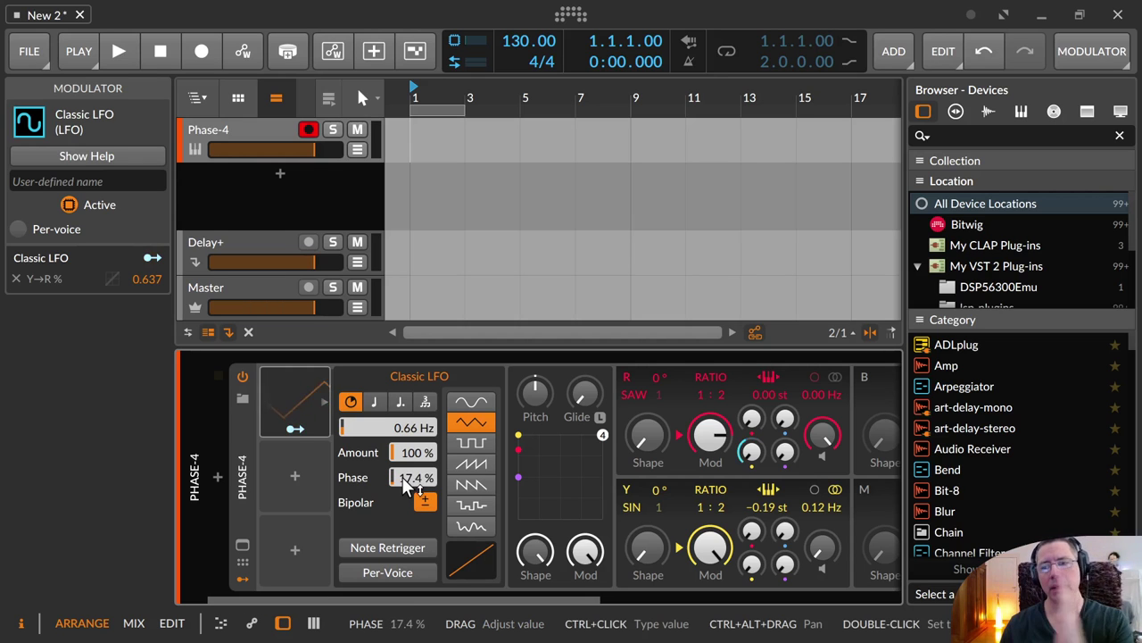
pyautogui.moveTo(404, 486); pyautogui.dragTo(405, 536)
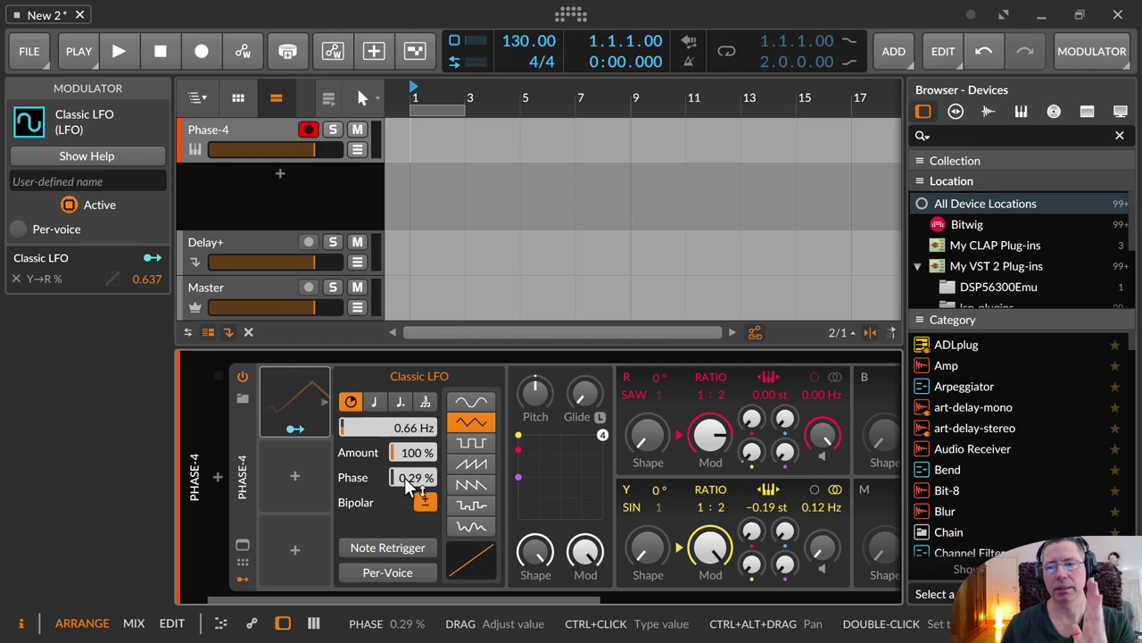
pyautogui.moveTo(404, 486); pyautogui.dragTo(428, 482)
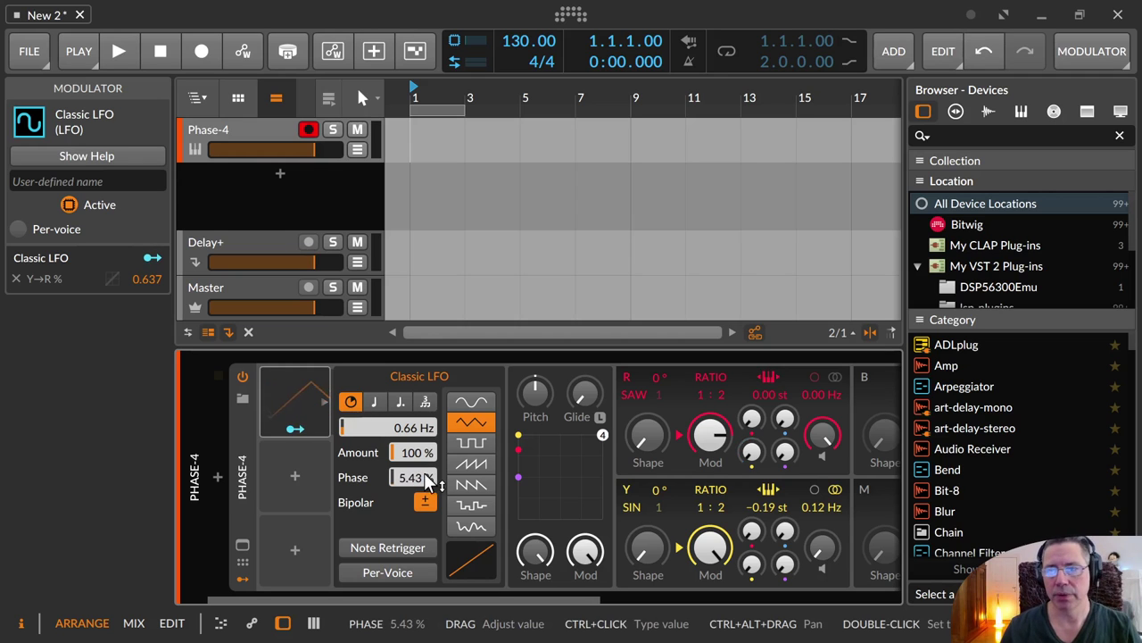
pyautogui.moveTo(428, 482); pyautogui.dragTo(429, 509)
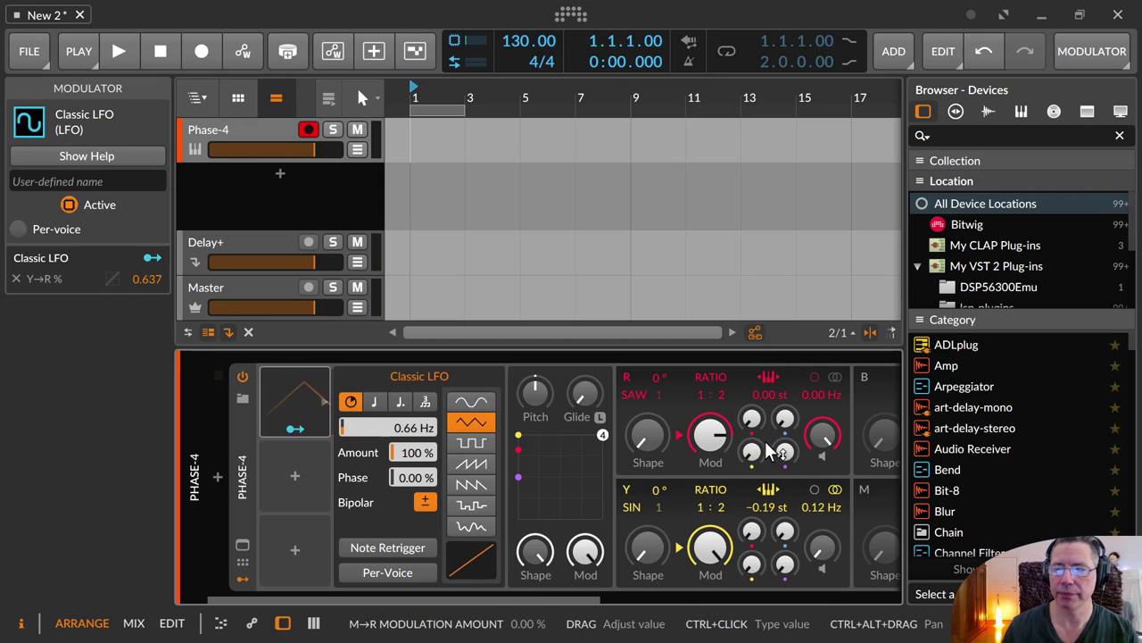
# Step: Switch Bipolar off so the Classic LFO modulates in one direction only
pyautogui.click(425, 504)
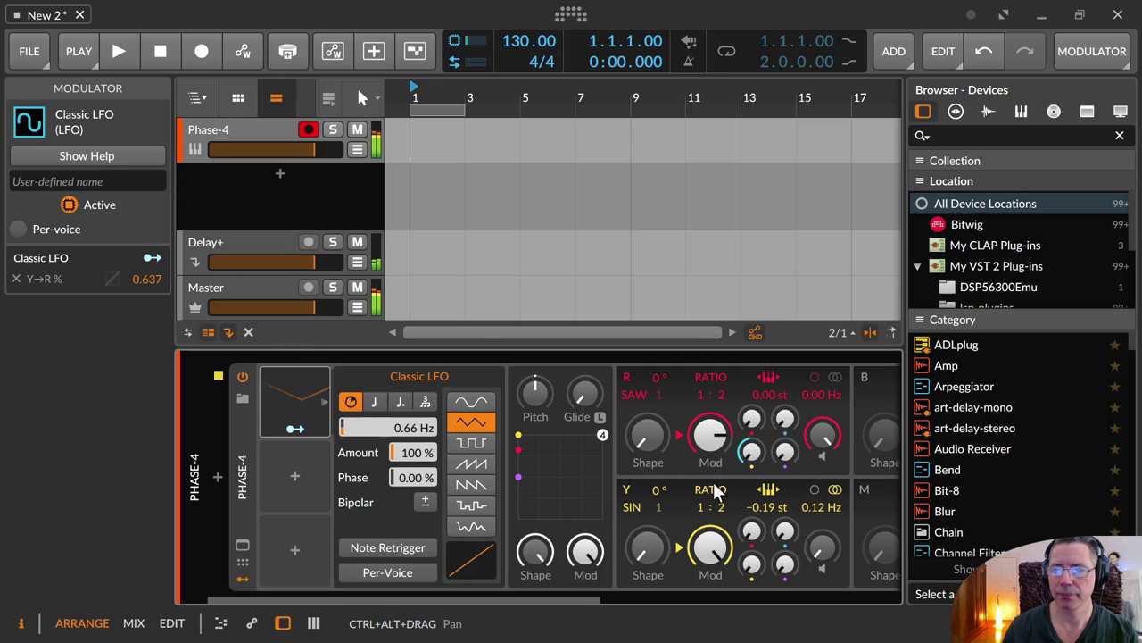
# Step: Toggle Bipolar on and off twice, ending unipolar, then retune the LFO depth on Y→R amount
pyautogui.click(423, 502)
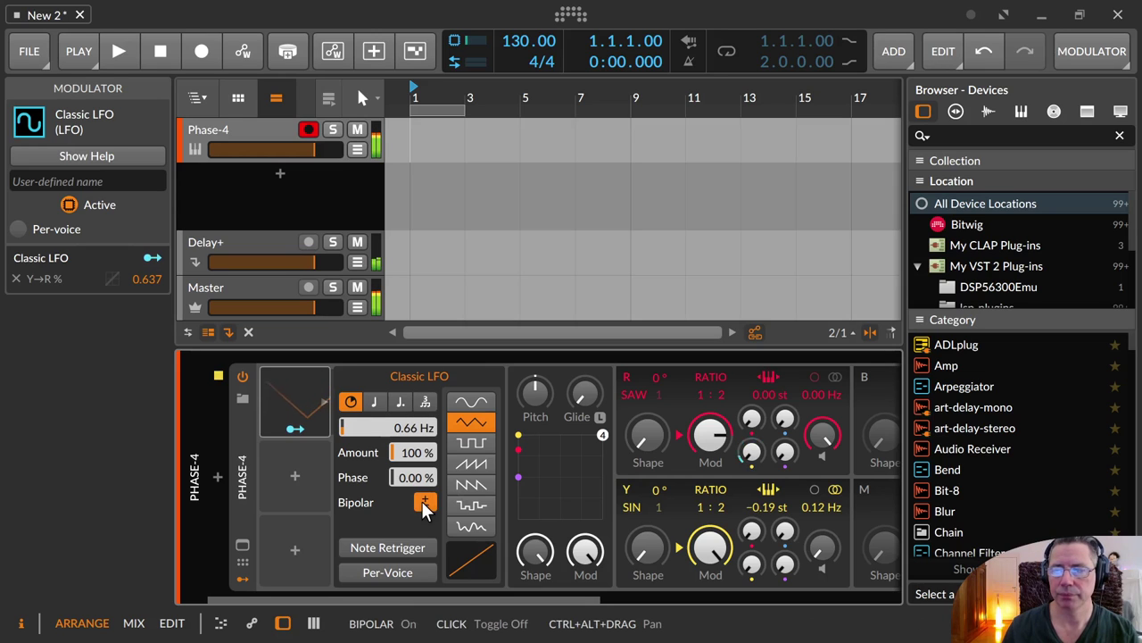
pyautogui.click(423, 504)
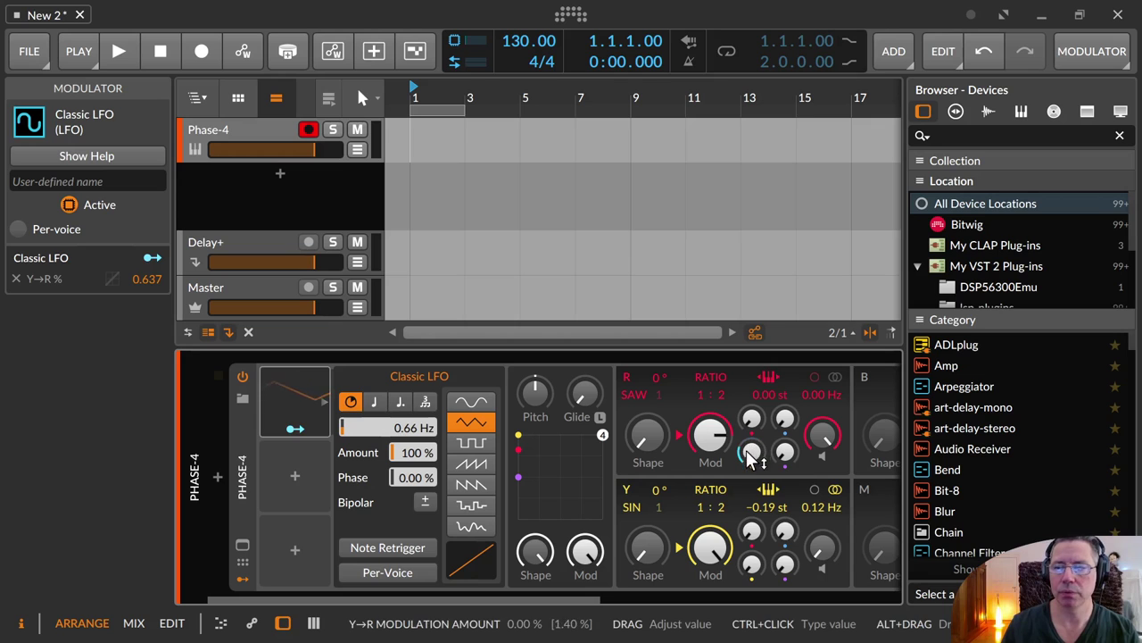
pyautogui.click(425, 502)
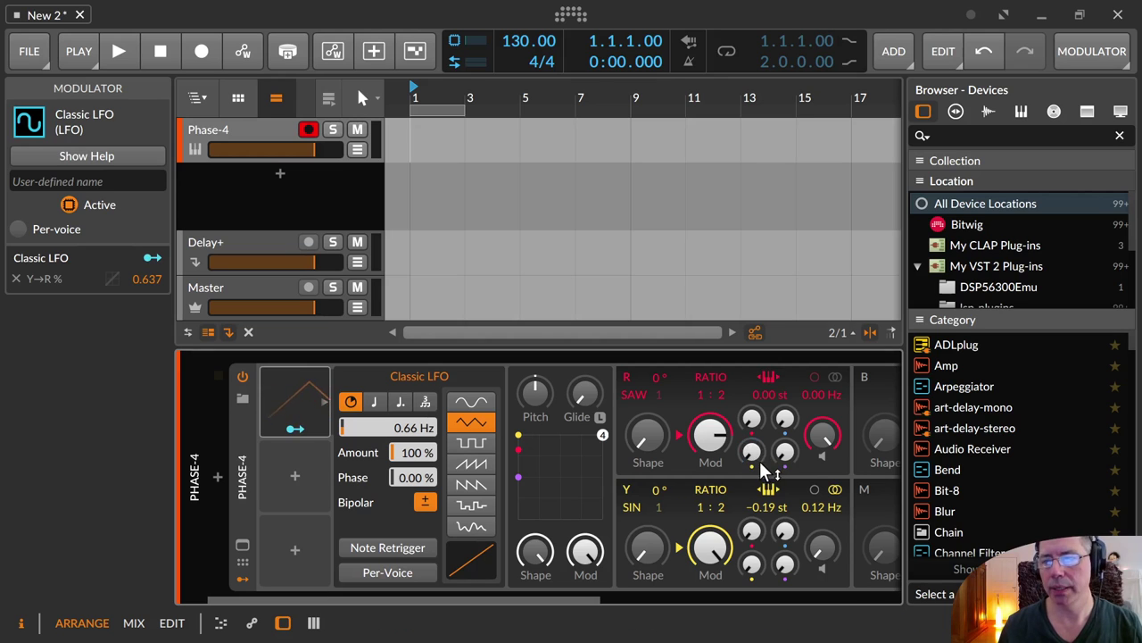
pyautogui.click(417, 502)
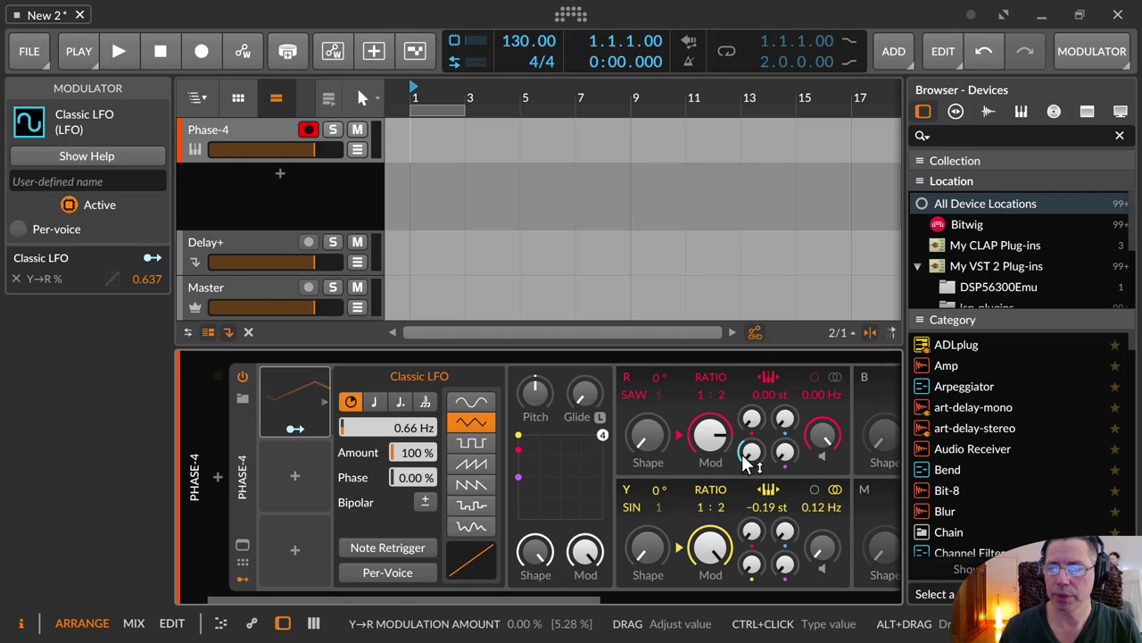
pyautogui.moveTo(753, 446); pyautogui.dragTo(739, 463)
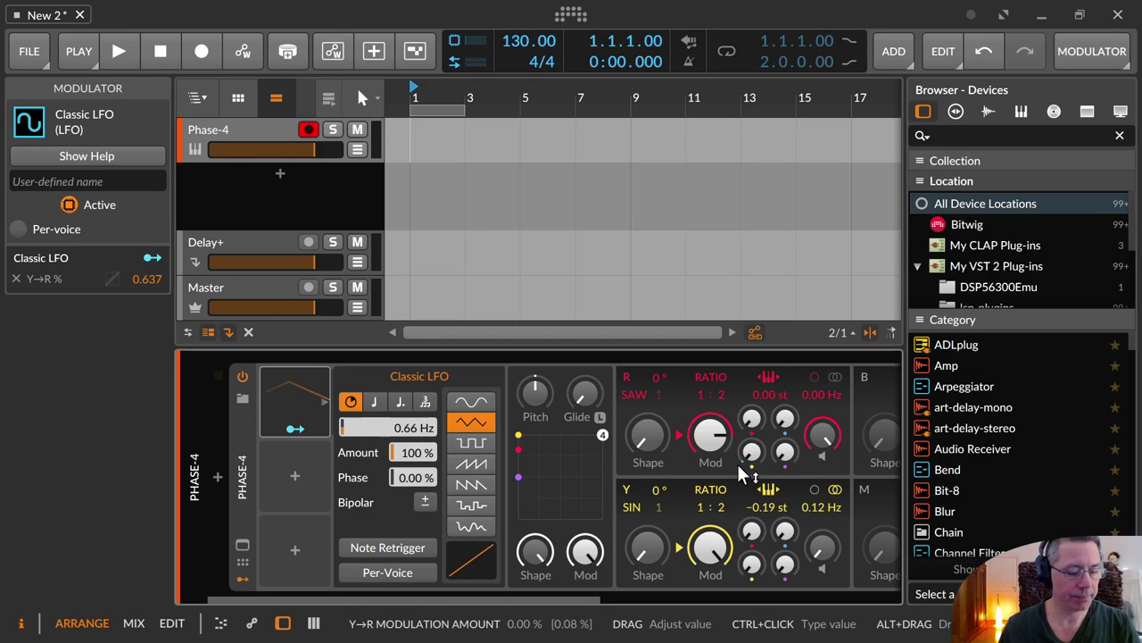
# Step: Turn Bipolar on and enable Note Retrigger on the Classic LFO
pyautogui.click(417, 502)
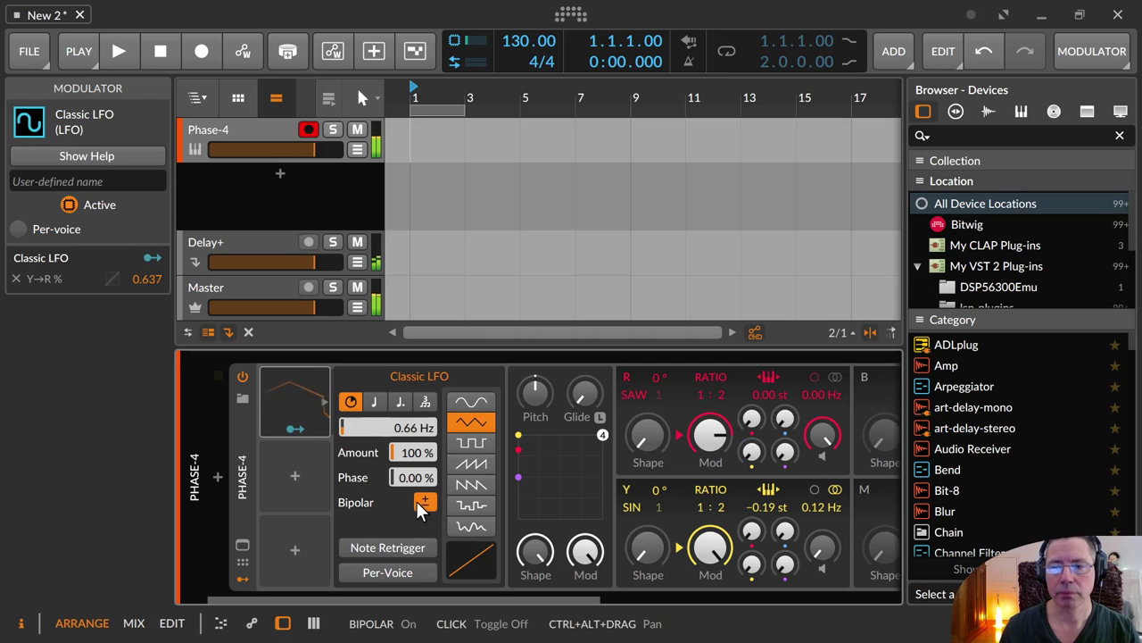
pyautogui.click(375, 551)
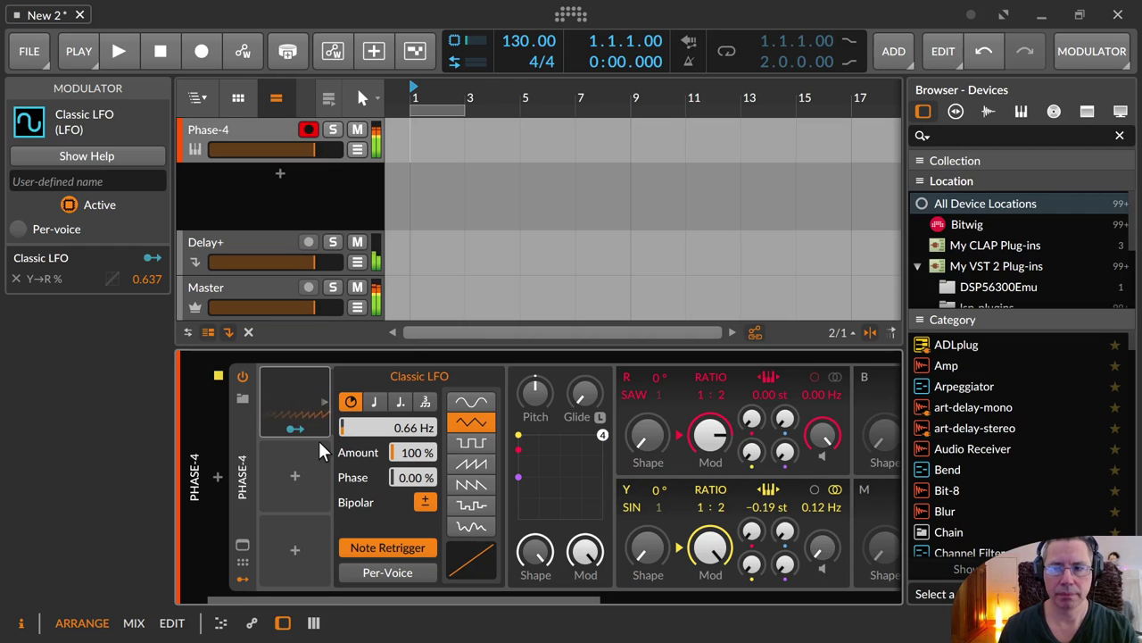
# Step: Enable Per-Voice so each played note gets its own Classic LFO instance
pyautogui.click(393, 576)
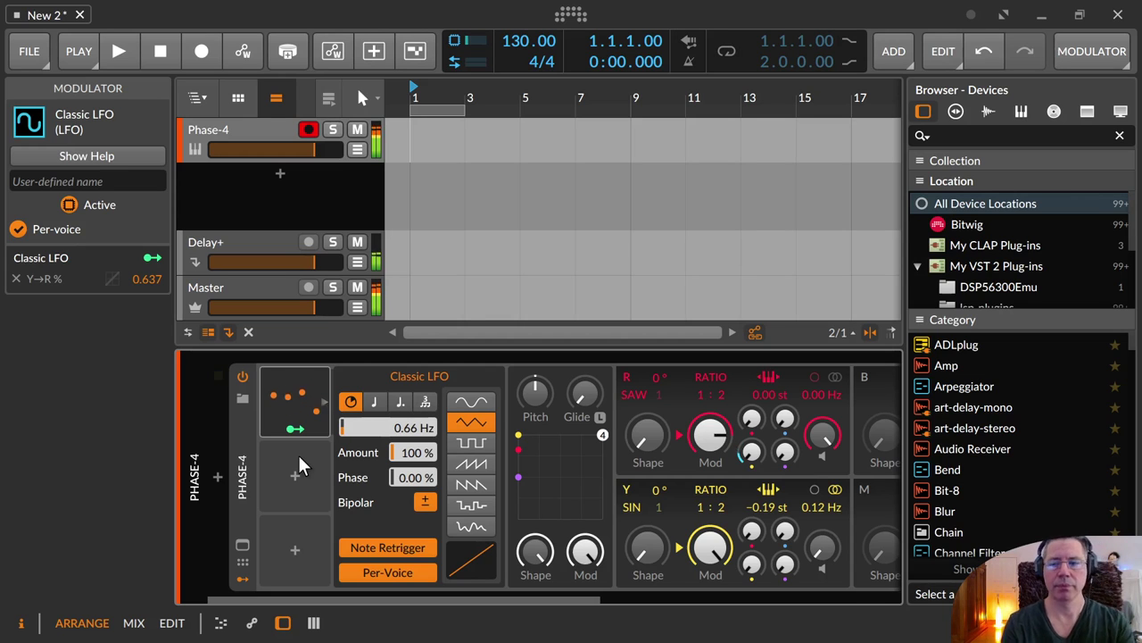
# Step: Turn off Per-Voice and Note Retrigger, then audition the Sine and Square waveforms
pyautogui.click(390, 566)
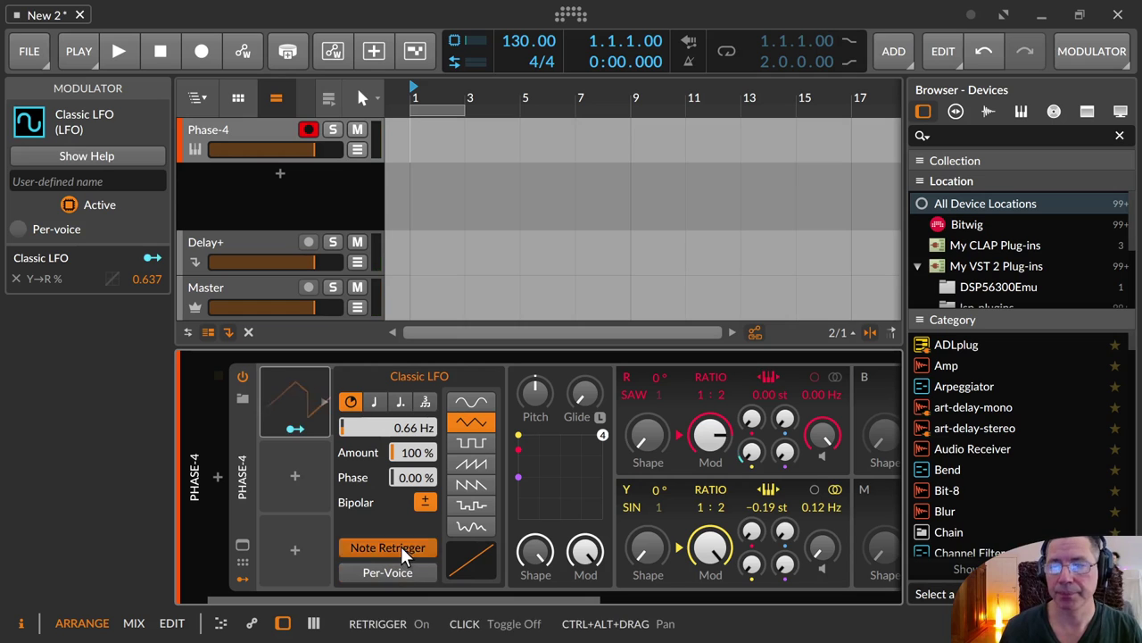
pyautogui.click(400, 546)
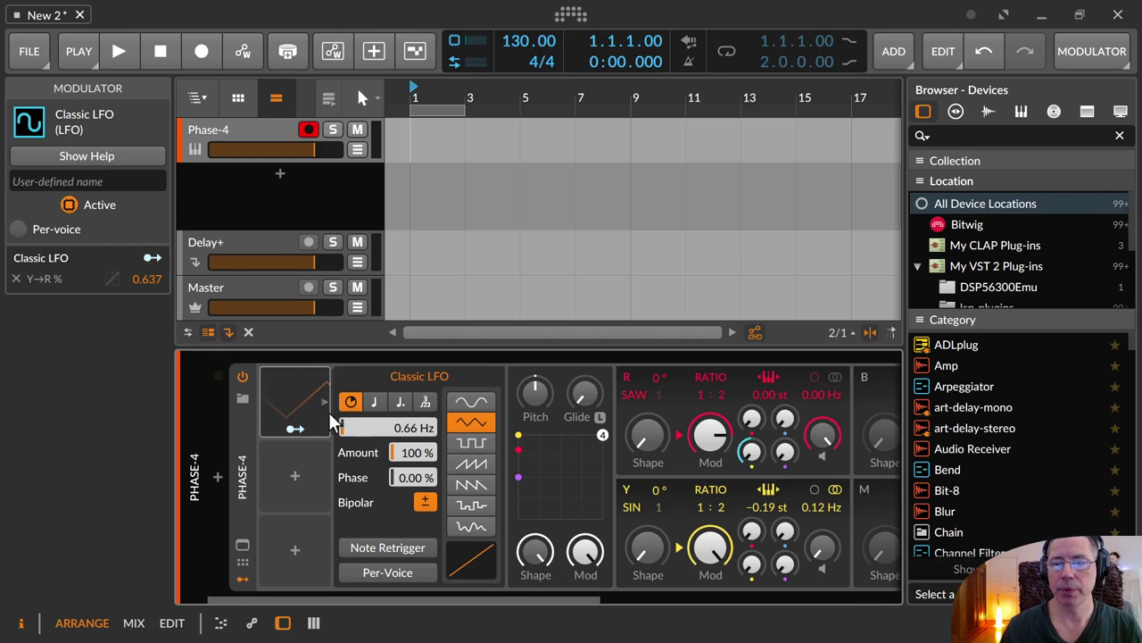
pyautogui.click(472, 403)
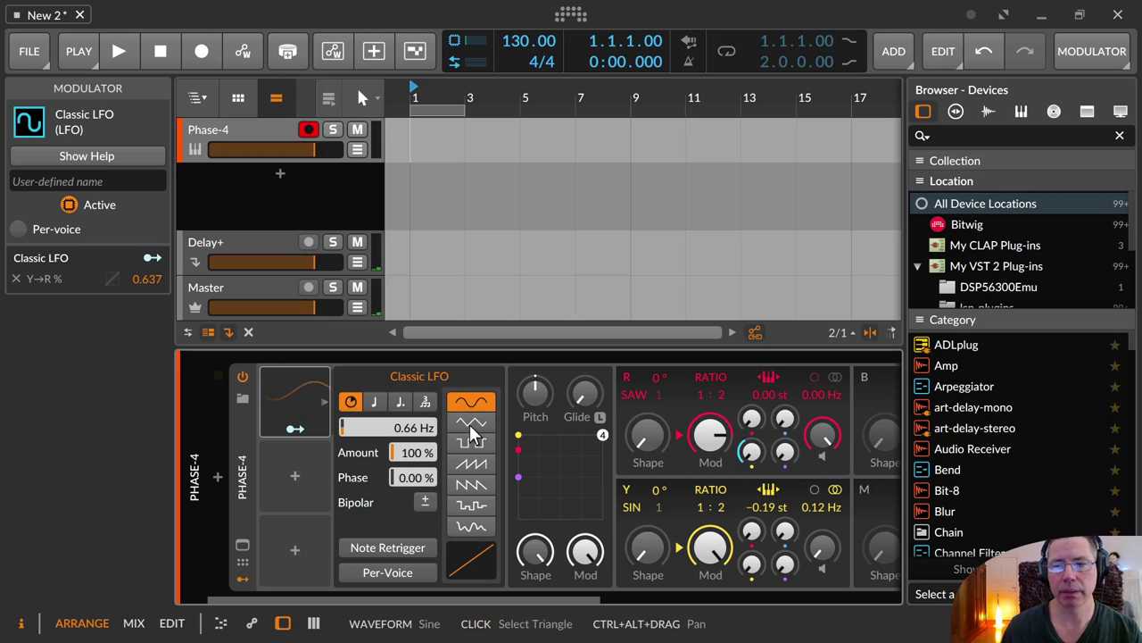
pyautogui.click(471, 442)
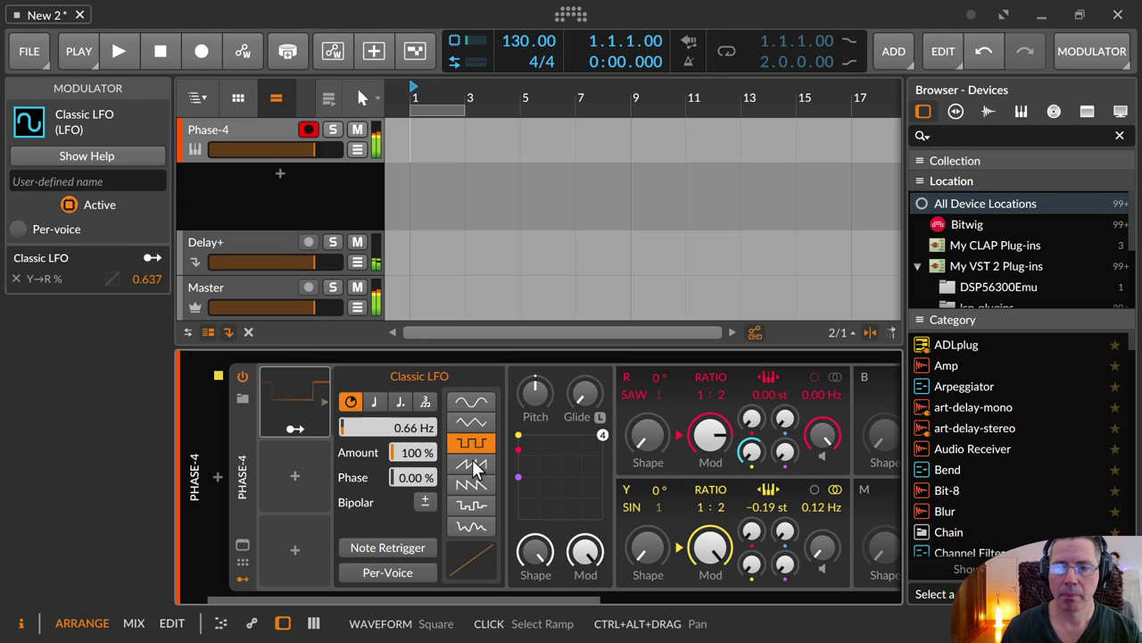
# Step: Choose the Ramp waveform and re-enable Note Retrigger and Per-Voice
pyautogui.click(474, 467)
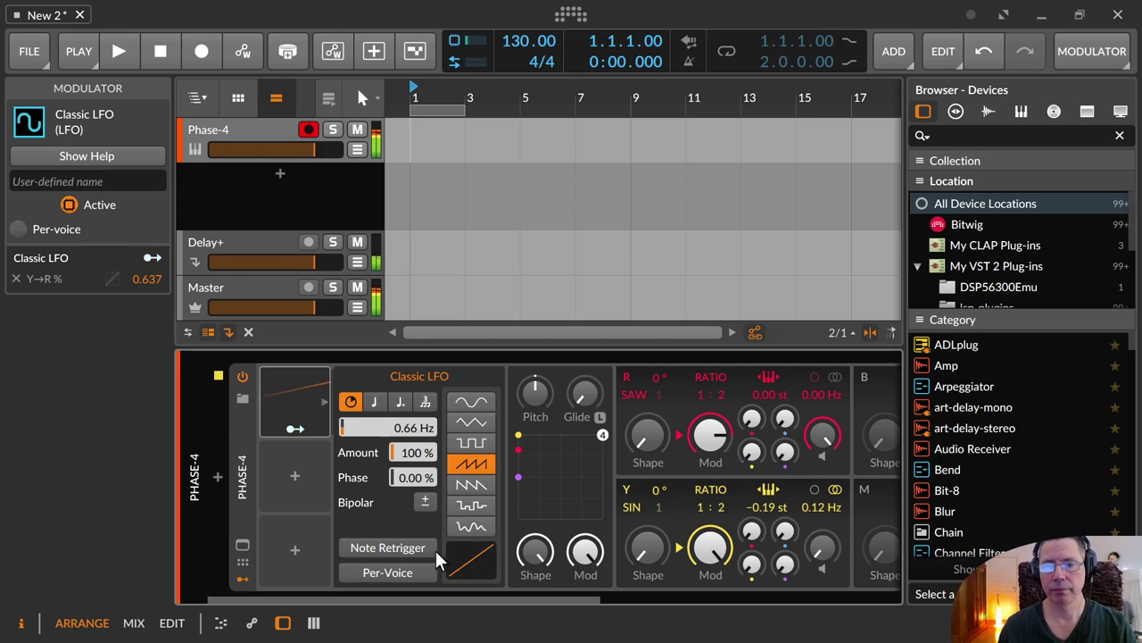
pyautogui.click(413, 547)
pyautogui.click(414, 572)
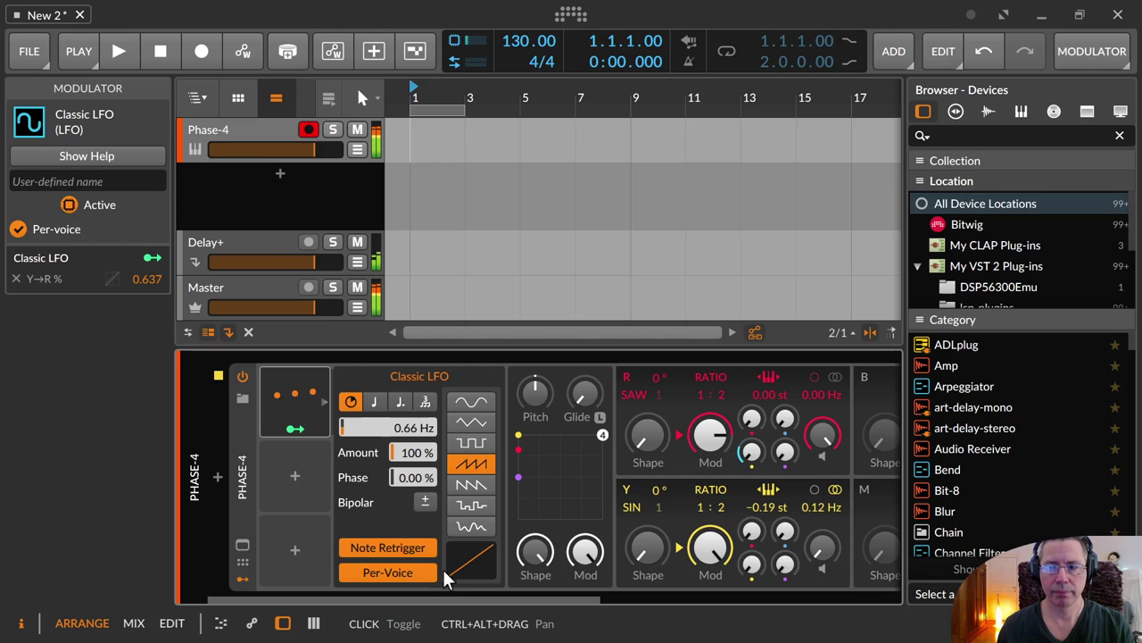
# Step: Step the LFO waveform through Saw and Random, then settle on Smoothed Random
pyautogui.click(465, 491)
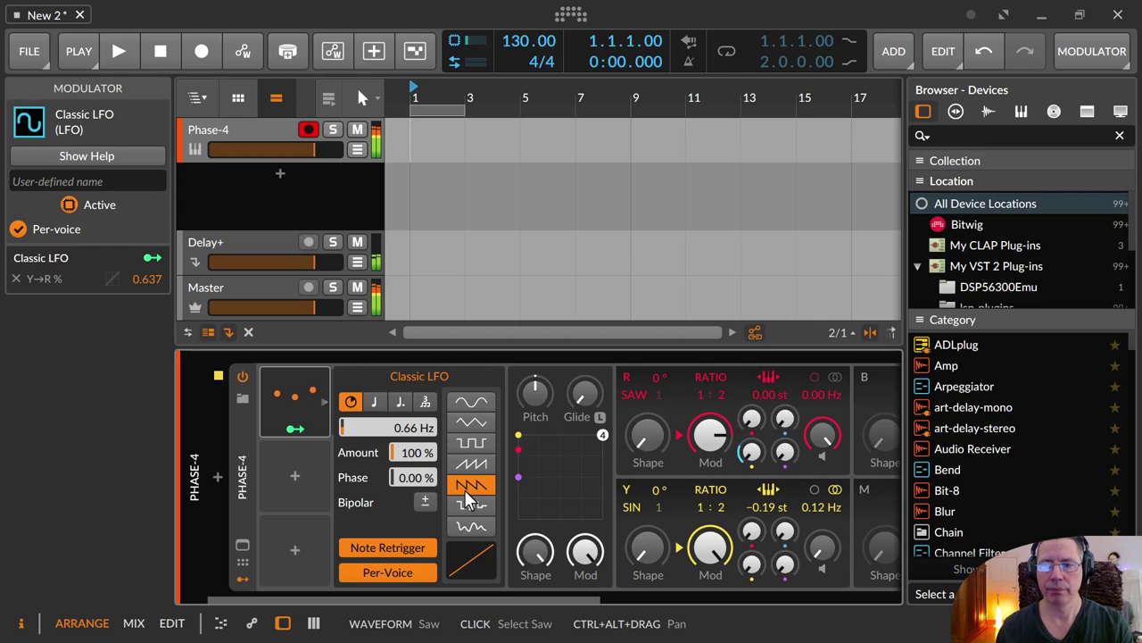
pyautogui.click(470, 509)
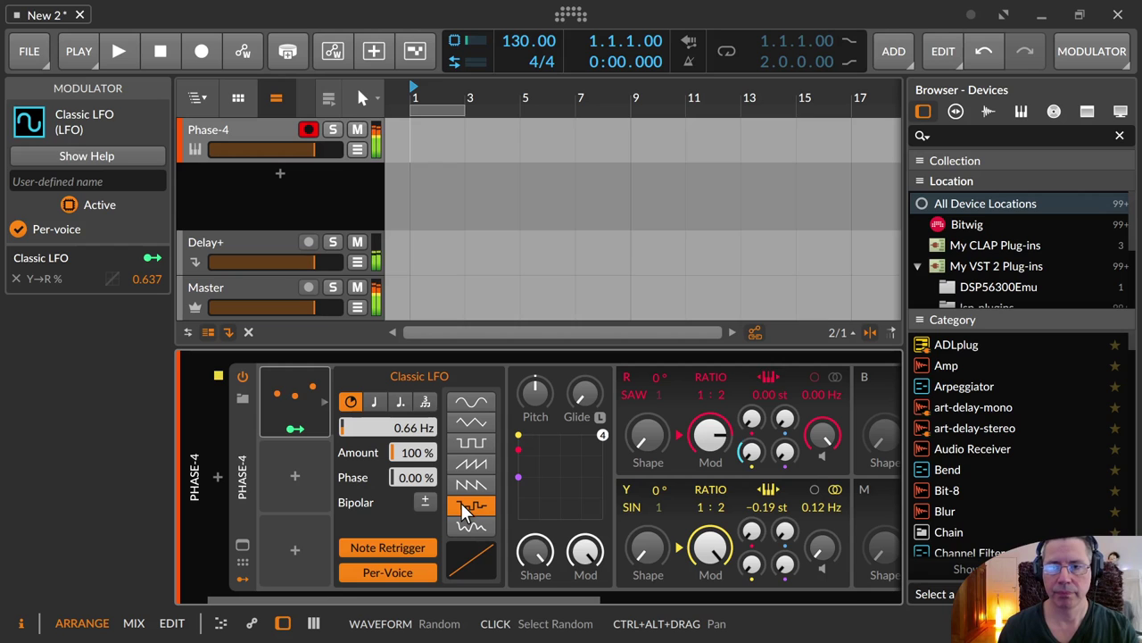
pyautogui.rightClick(465, 510)
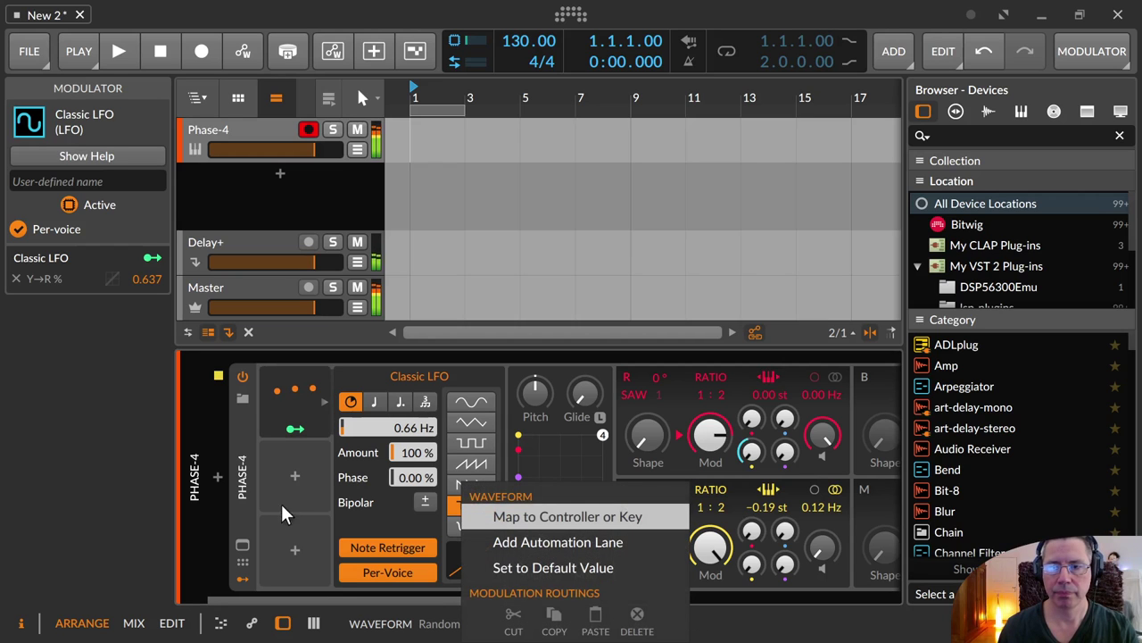
pyautogui.click(238, 520)
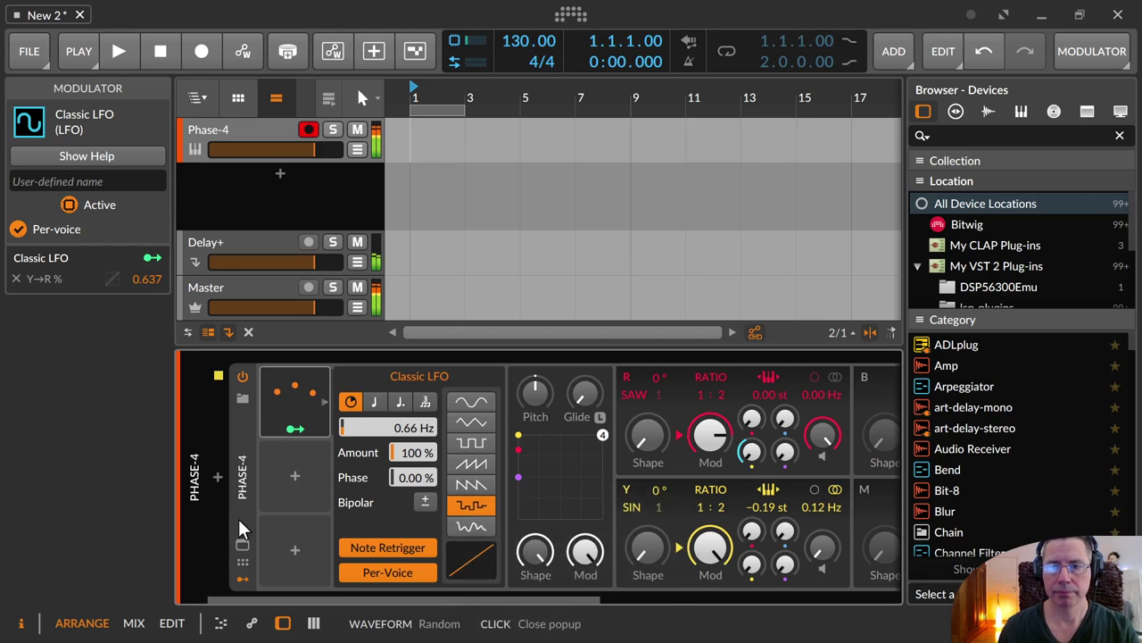
pyautogui.click(473, 526)
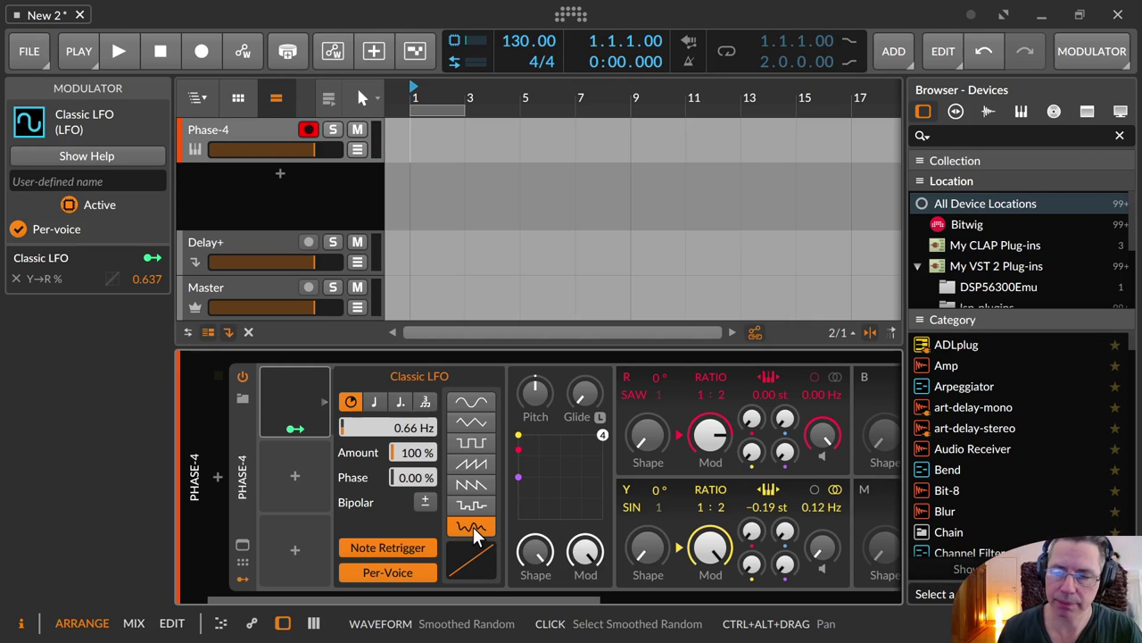
# Step: Switch the LFO waveform to Smoothed Triangle and bend its curve to 10.9%
pyautogui.click(477, 423)
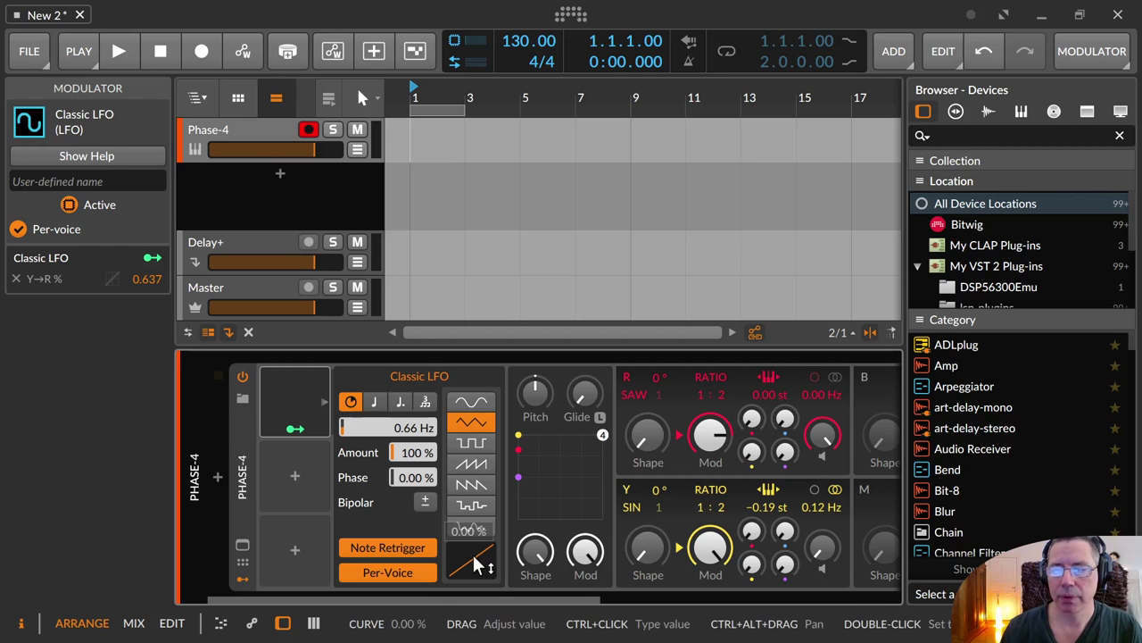
pyautogui.moveTo(478, 563); pyautogui.dragTo(478, 558)
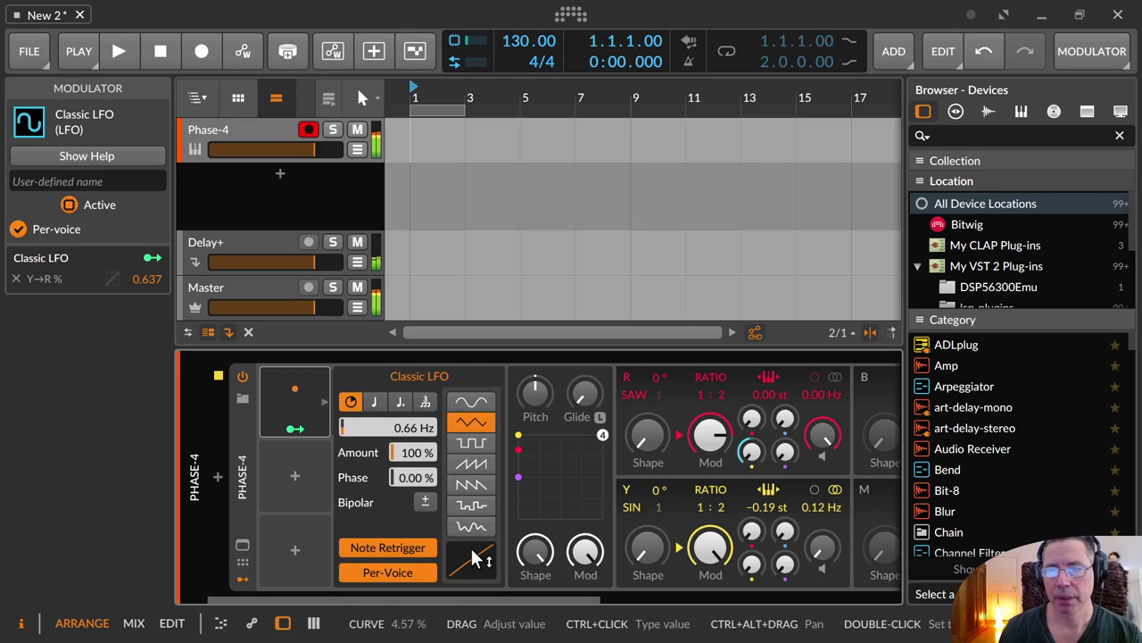
# Step: Disable note retrigger and per-voice, then bend the curve from about 49.1% to 70.9%
pyautogui.click(401, 560)
pyautogui.click(400, 552)
pyautogui.click(403, 570)
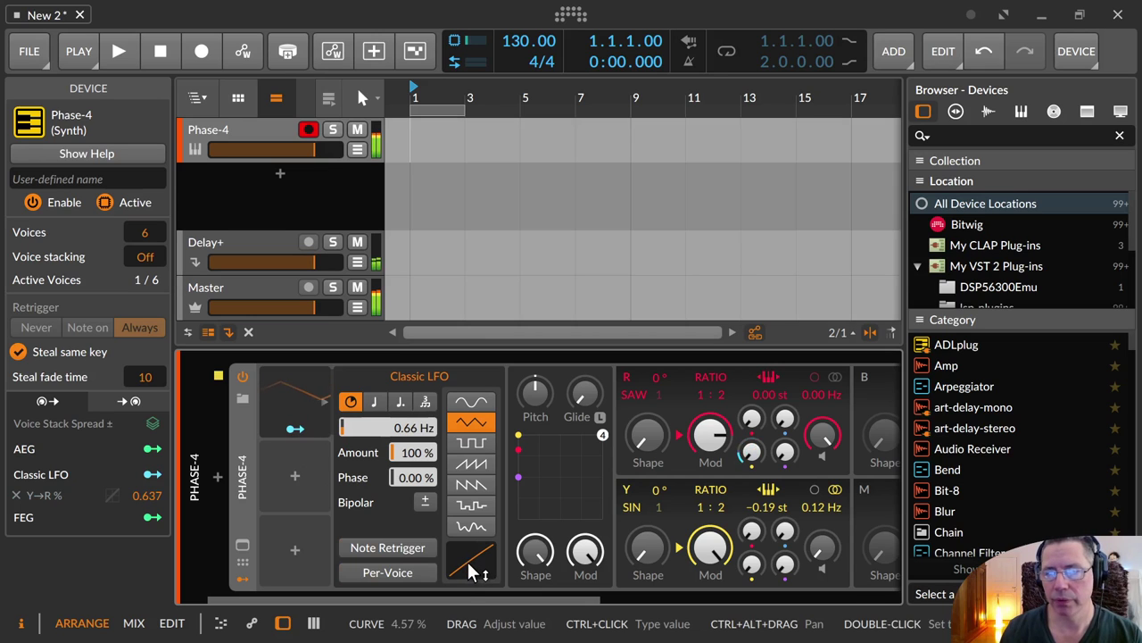
pyautogui.moveTo(470, 568); pyautogui.dragTo(470, 476)
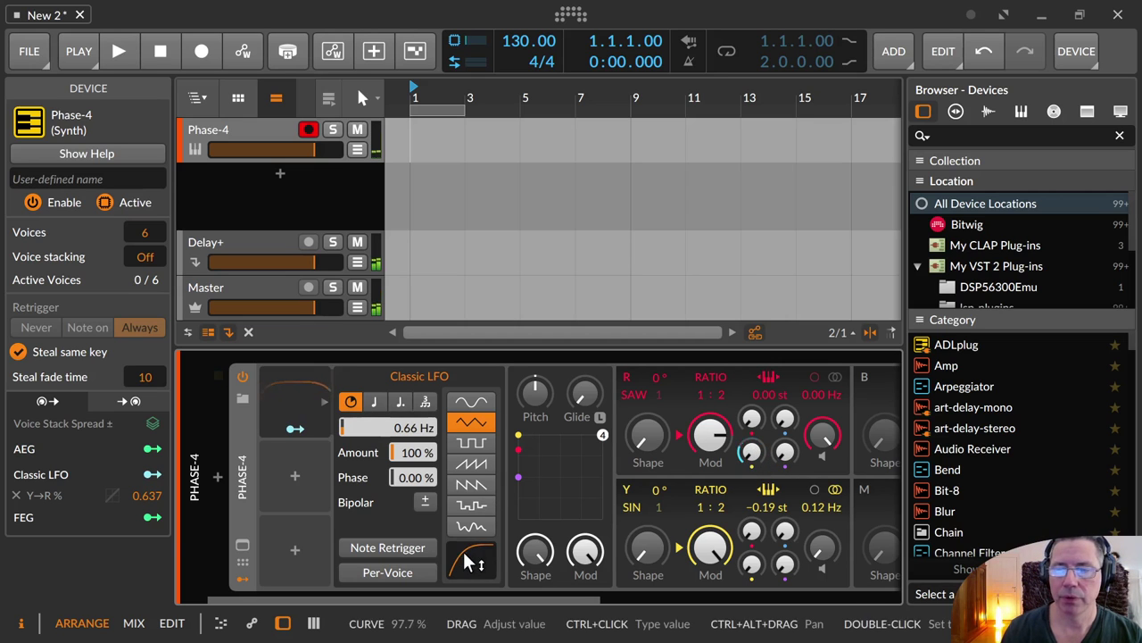
pyautogui.moveTo(471, 549); pyautogui.dragTo(470, 638)
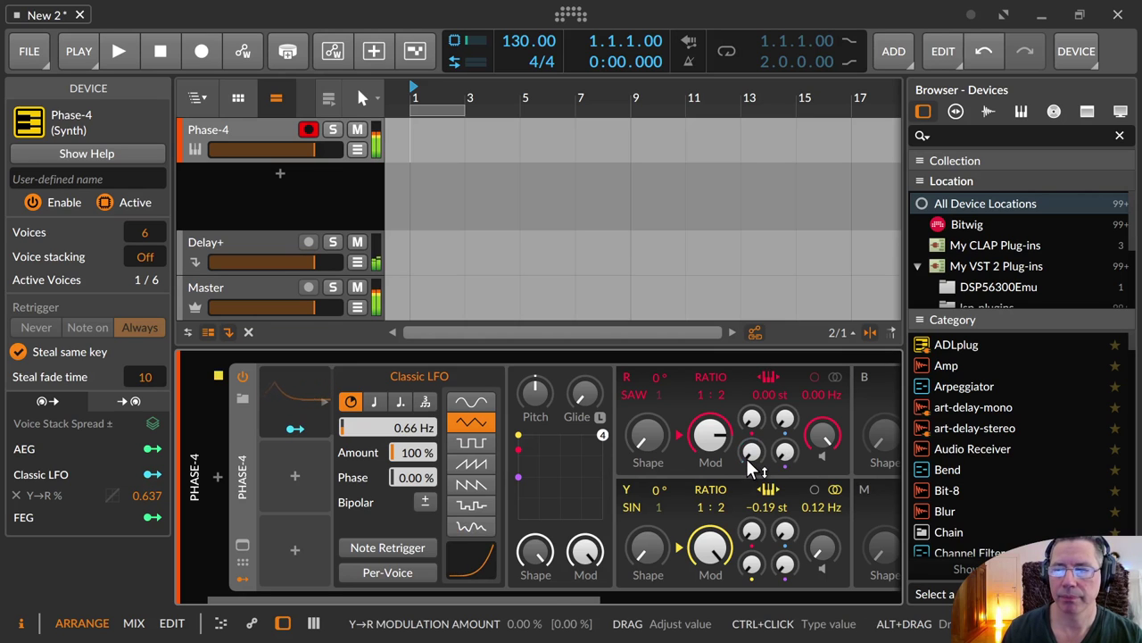
# Step: Bend the LFO curve negative to about -84% and raise the rate to 5.47 Hz
pyautogui.moveTo(746, 459)
pyautogui.mouseDown()
pyautogui.moveTo(746, 446)
pyautogui.moveTo(724, 462)
pyautogui.mouseUp()
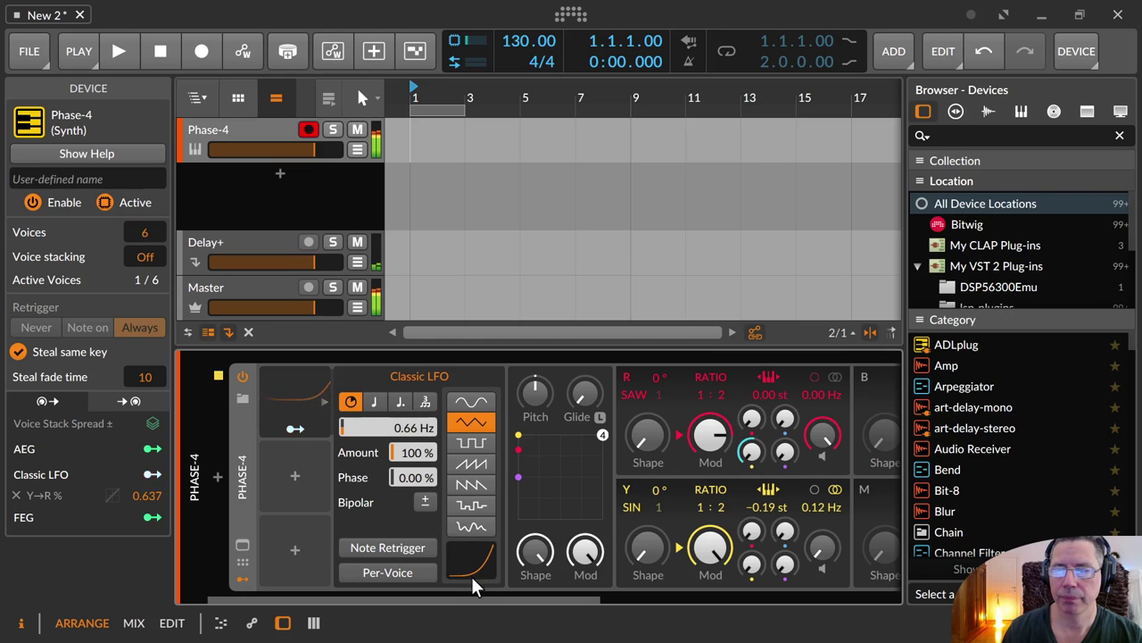
pyautogui.moveTo(472, 579)
pyautogui.mouseDown()
pyautogui.moveTo(472, 607)
pyautogui.moveTo(472, 459)
pyautogui.moveTo(472, 637)
pyautogui.moveTo(472, 459)
pyautogui.moveTo(472, 637)
pyautogui.moveTo(481, 575)
pyautogui.mouseUp()
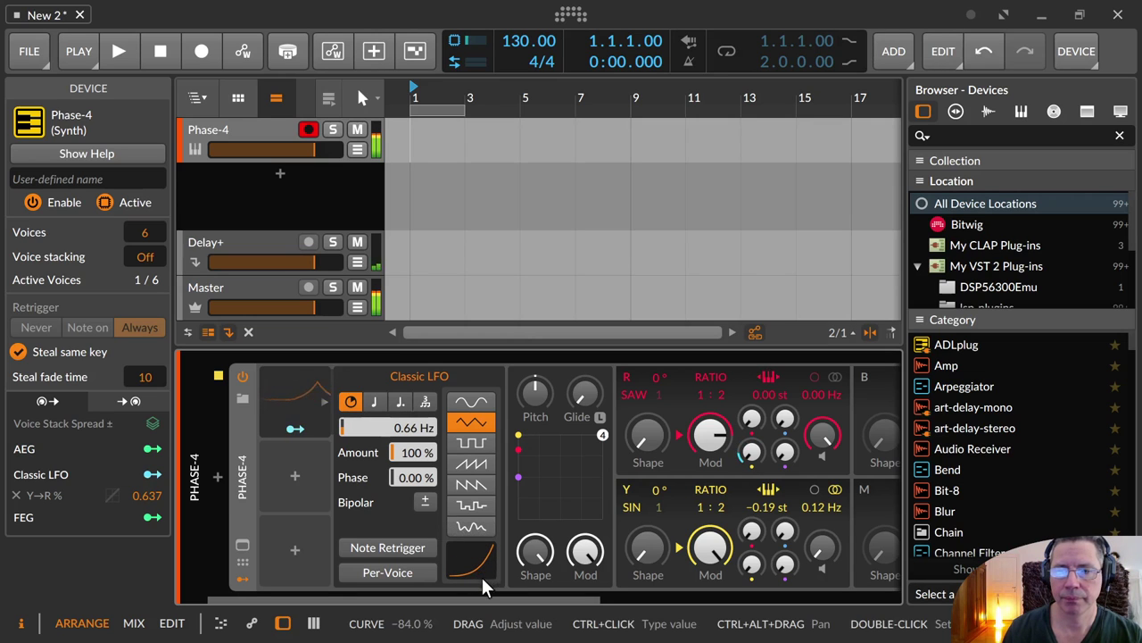
pyautogui.moveTo(390, 427); pyautogui.dragTo(390, 383)
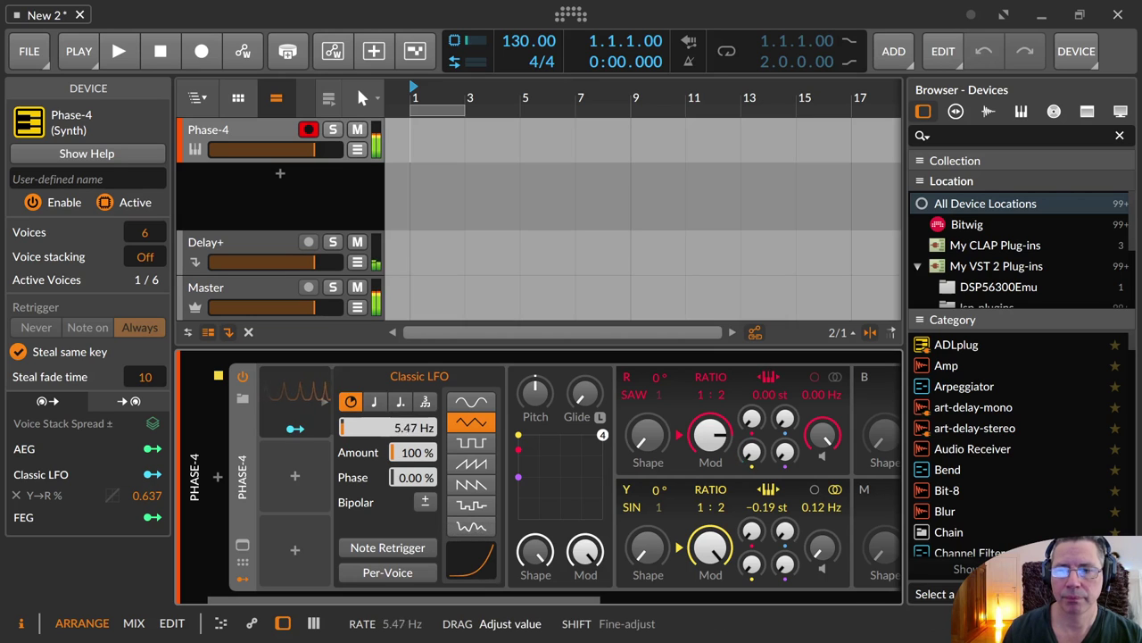
# Step: Speed the LFO rate up to 16.4 Hz and try curve values around 33.7% and slightly negative
pyautogui.moveTo(464, 553); pyautogui.dragTo(464, 505)
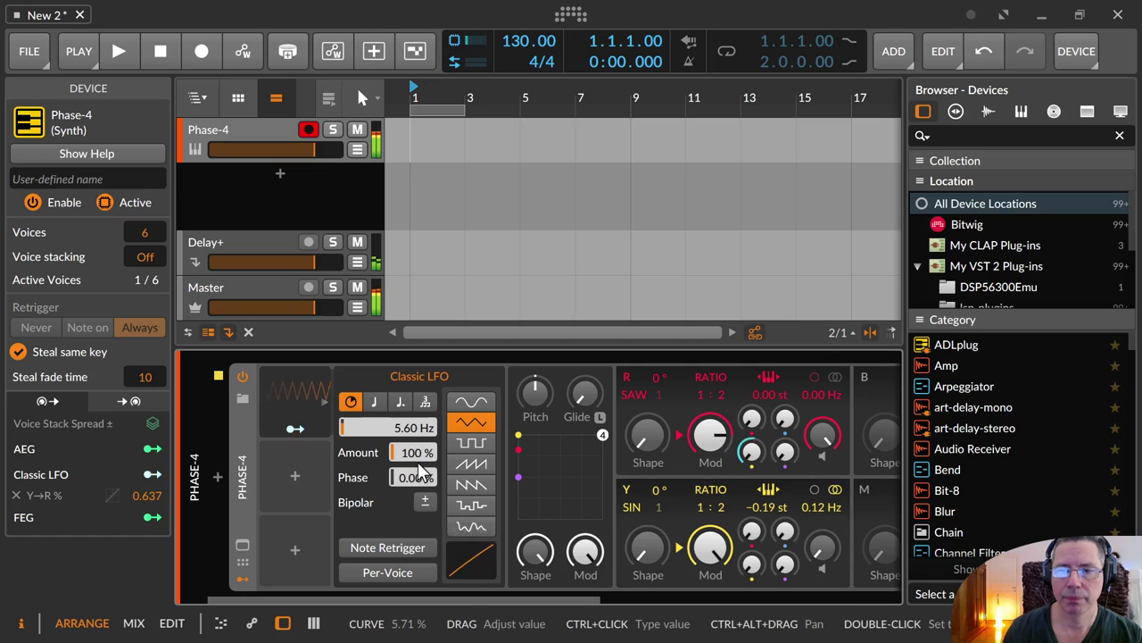
pyautogui.moveTo(392, 427); pyautogui.dragTo(393, 373)
pyautogui.moveTo(472, 560); pyautogui.dragTo(471, 553)
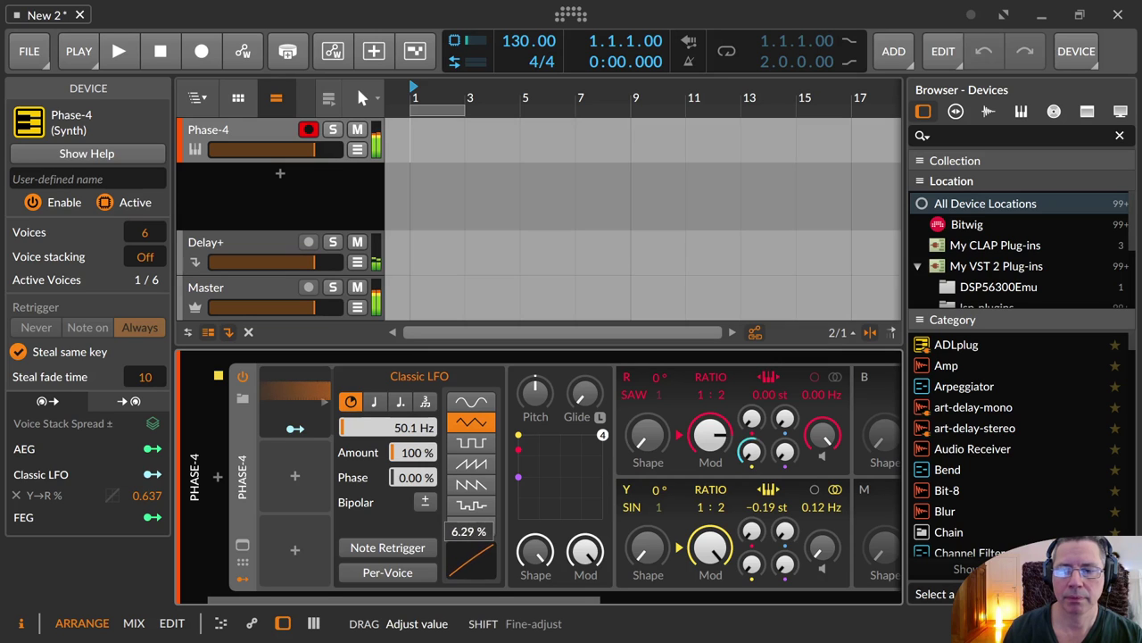
pyautogui.moveTo(471, 554); pyautogui.dragTo(472, 562)
# Step: Enable per-voice, bend the curve to -50.9%, and lower the rate from 50.1 Hz to 0.08 Hz
pyautogui.click(411, 572)
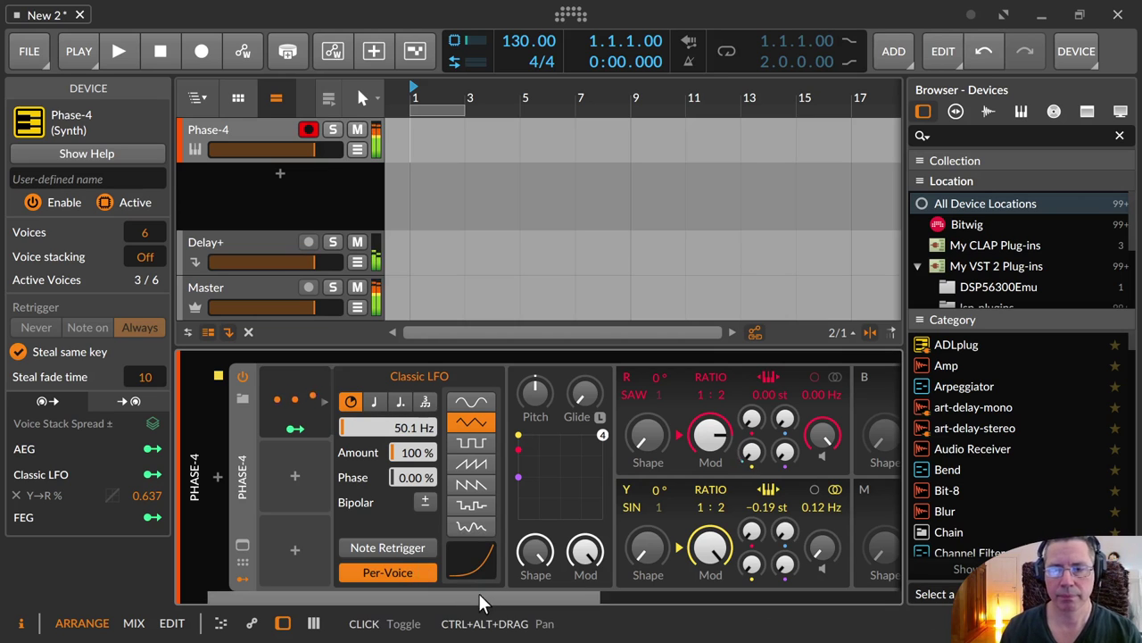
pyautogui.moveTo(476, 573); pyautogui.dragTo(475, 533)
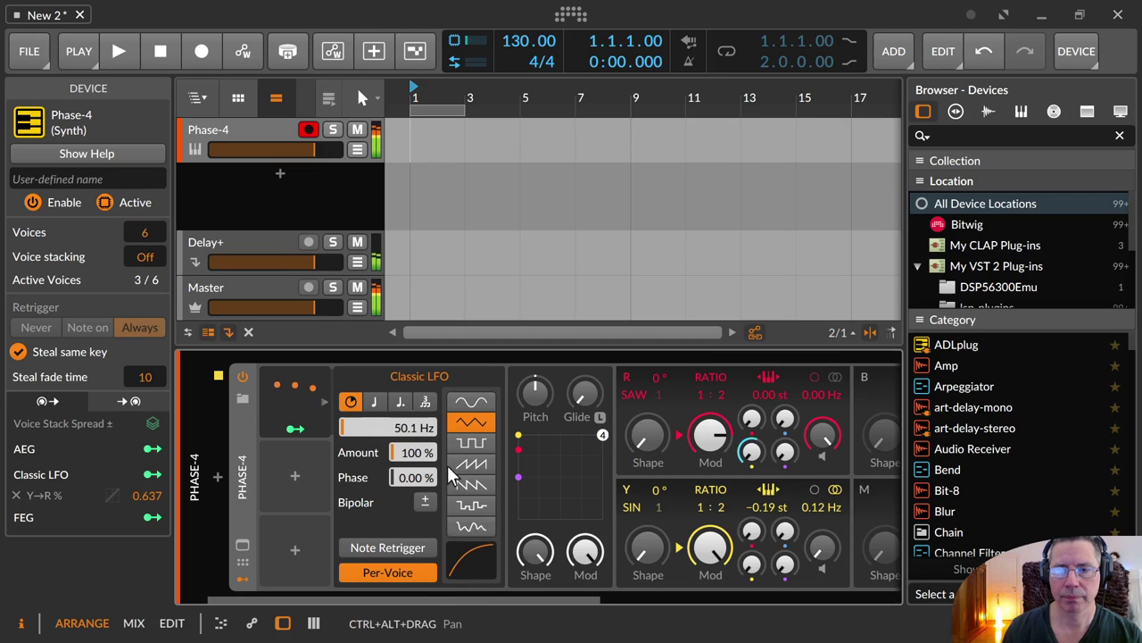
pyautogui.click(426, 426)
pyautogui.moveTo(426, 427); pyautogui.dragTo(427, 492)
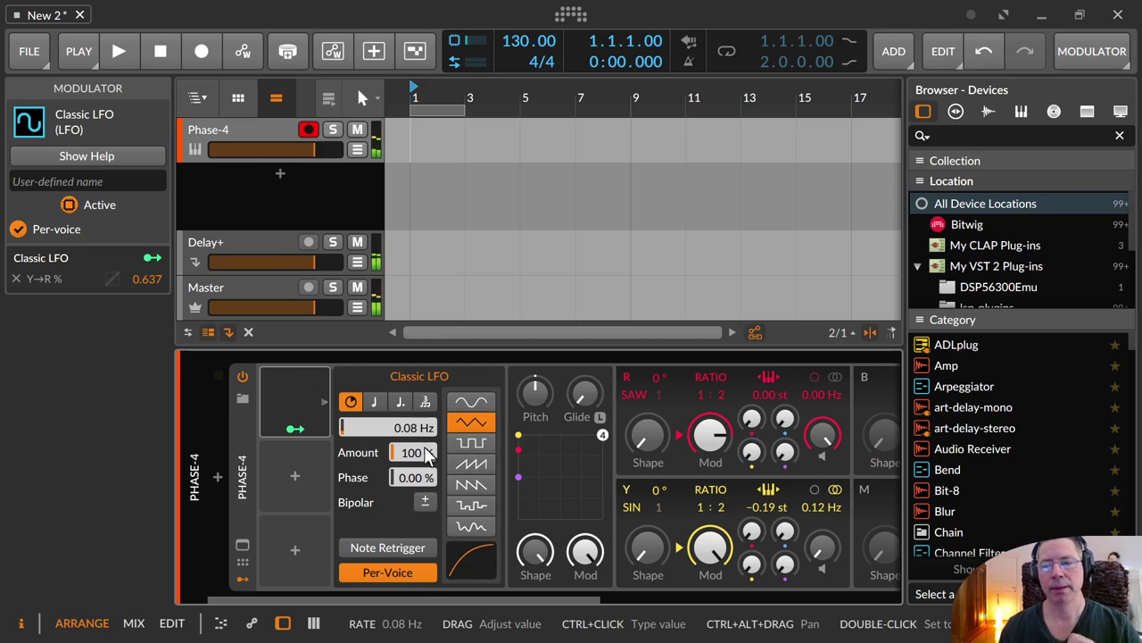
# Step: Turn off per-voice for the LFO and check the rate's options menu
pyautogui.click(413, 580)
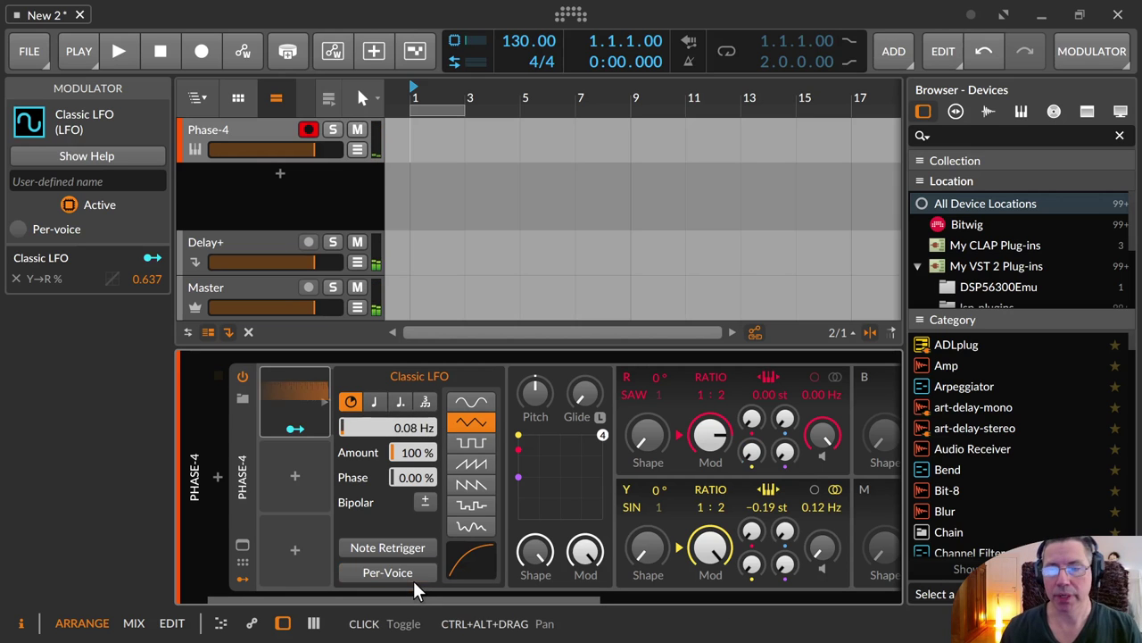
pyautogui.rightClick(392, 420)
pyautogui.click(370, 435)
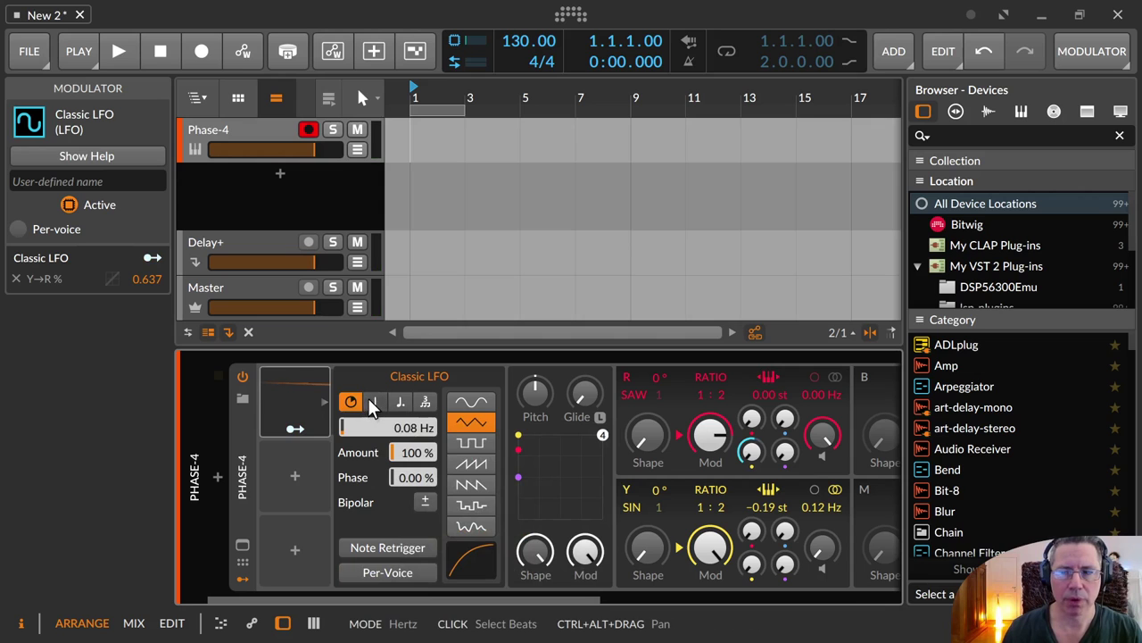
# Step: Try the LFO rate synced to straight and dotted note values
pyautogui.click(369, 399)
pyautogui.click(353, 400)
pyautogui.click(374, 402)
pyautogui.click(400, 402)
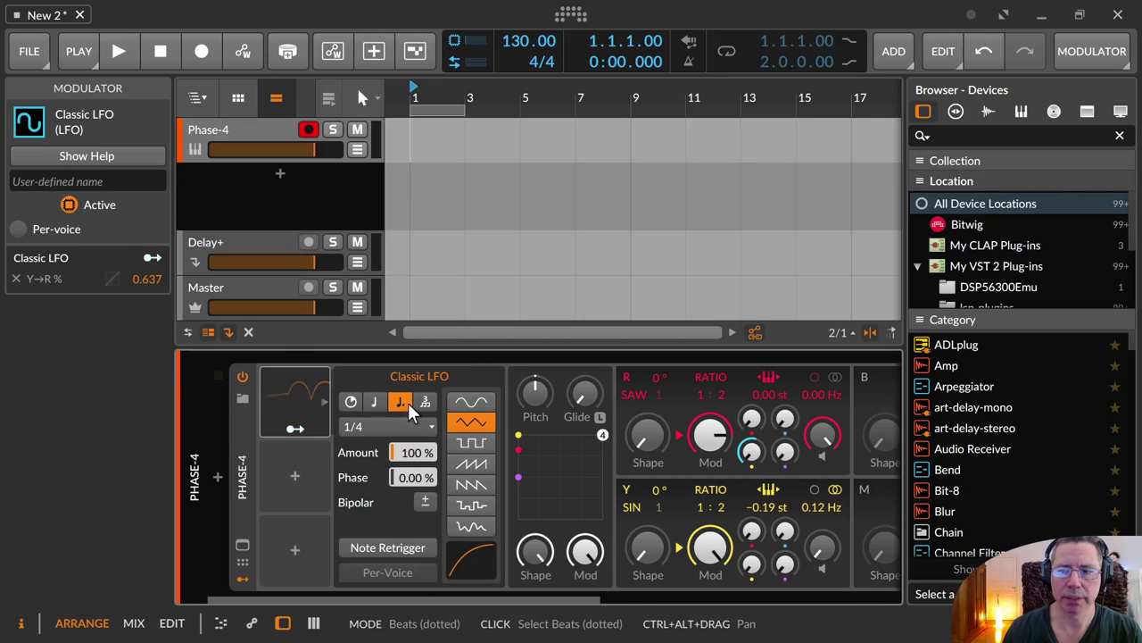
pyautogui.click(350, 396)
pyautogui.click(374, 402)
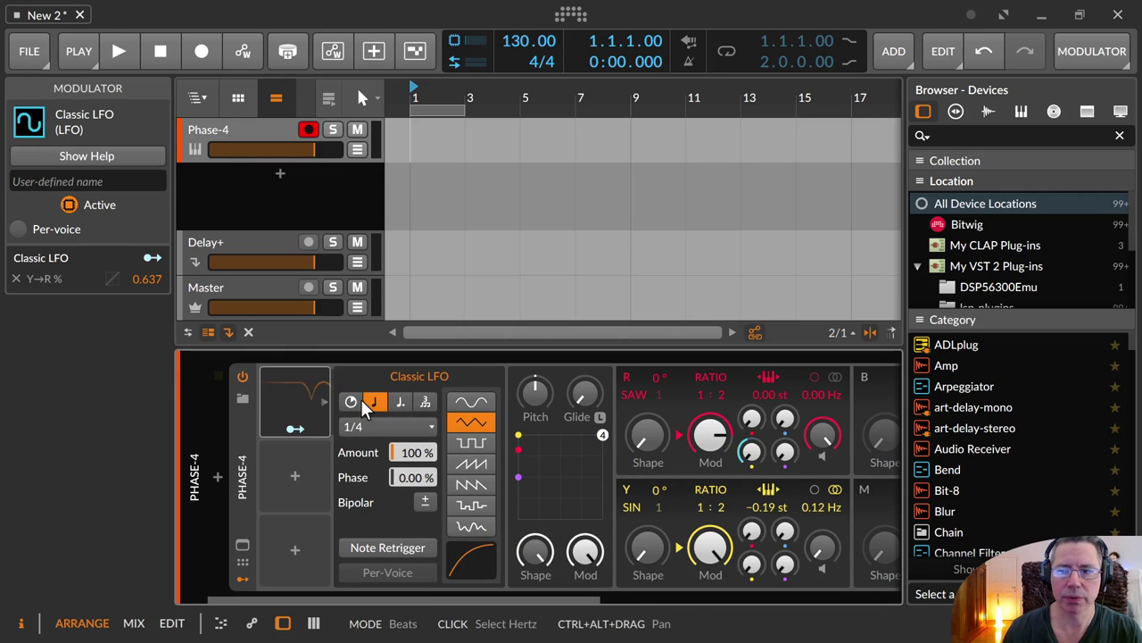
pyautogui.rightClick(355, 398)
pyautogui.click(380, 384)
pyautogui.click(396, 398)
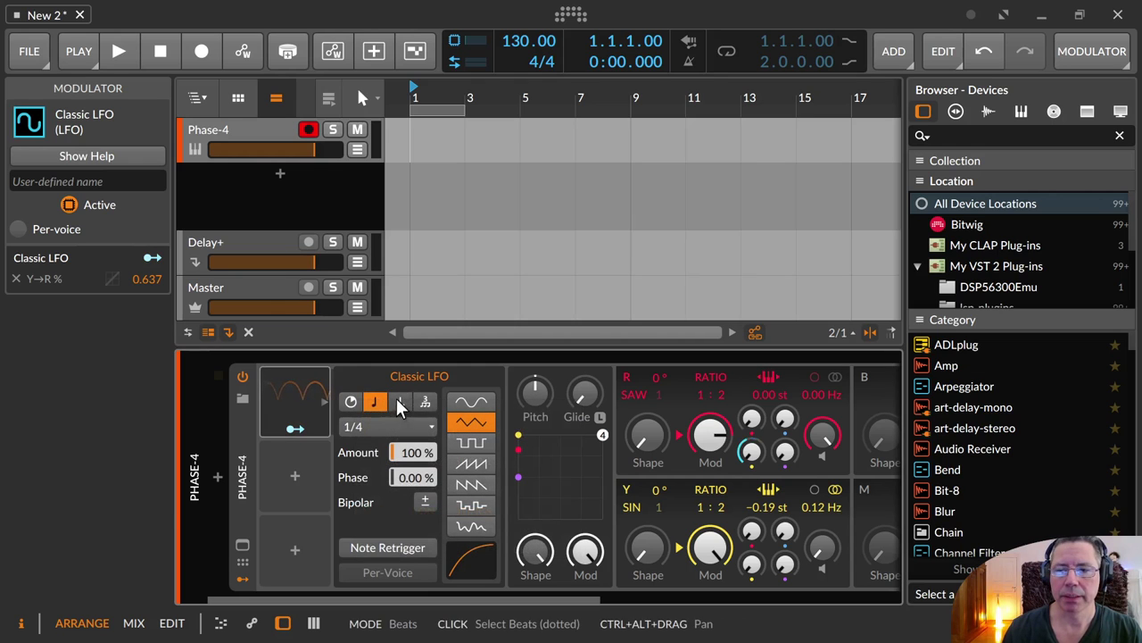
pyautogui.click(376, 400)
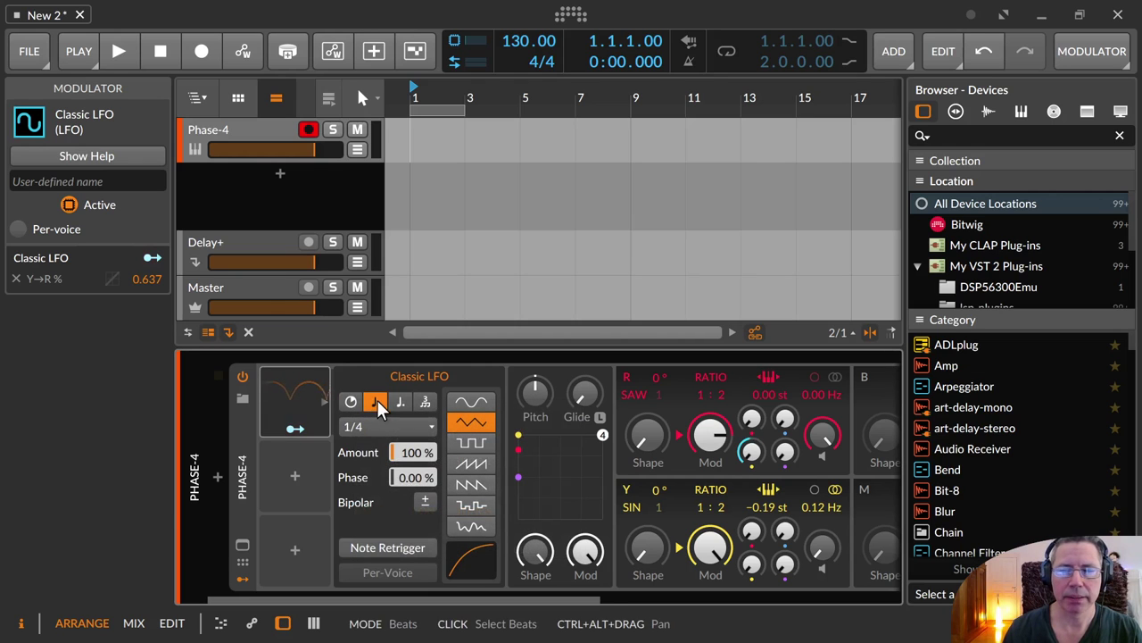
# Step: Briefly sync to a quarter note, then leave the LFO free-running in Hz at 0.08 Hz
pyautogui.rightClick(350, 425)
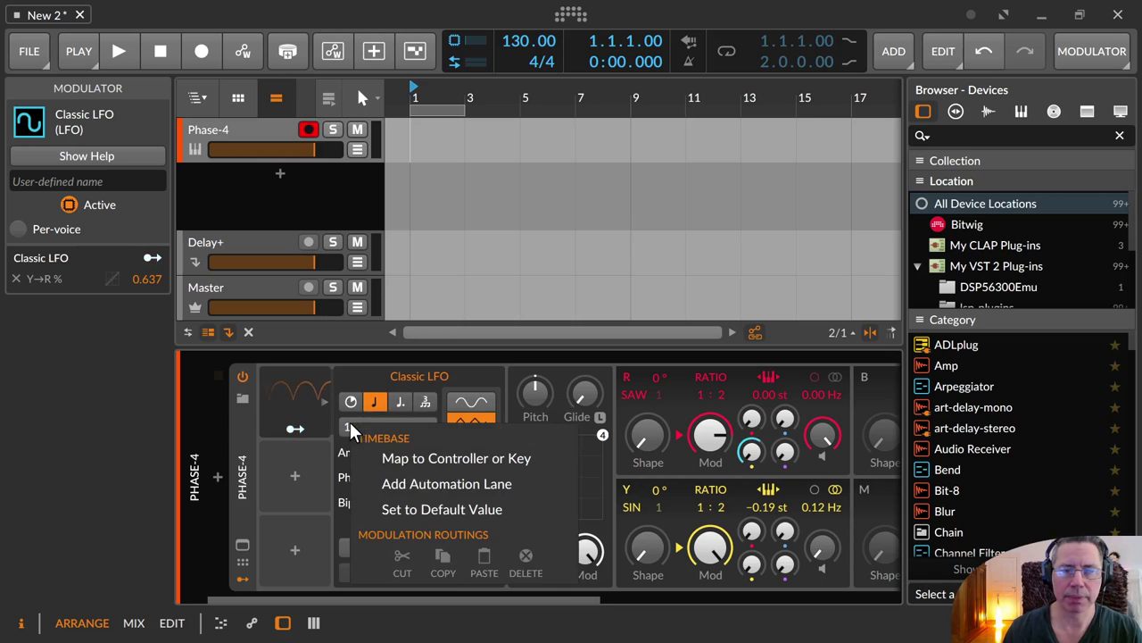
pyautogui.press('Escape')
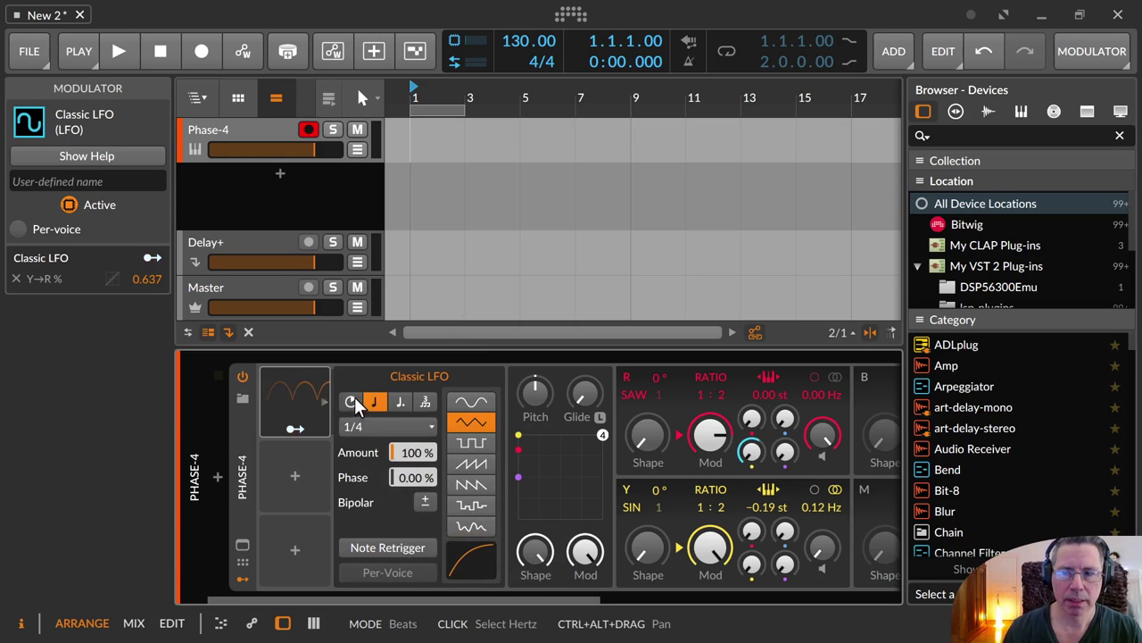
pyautogui.click(352, 401)
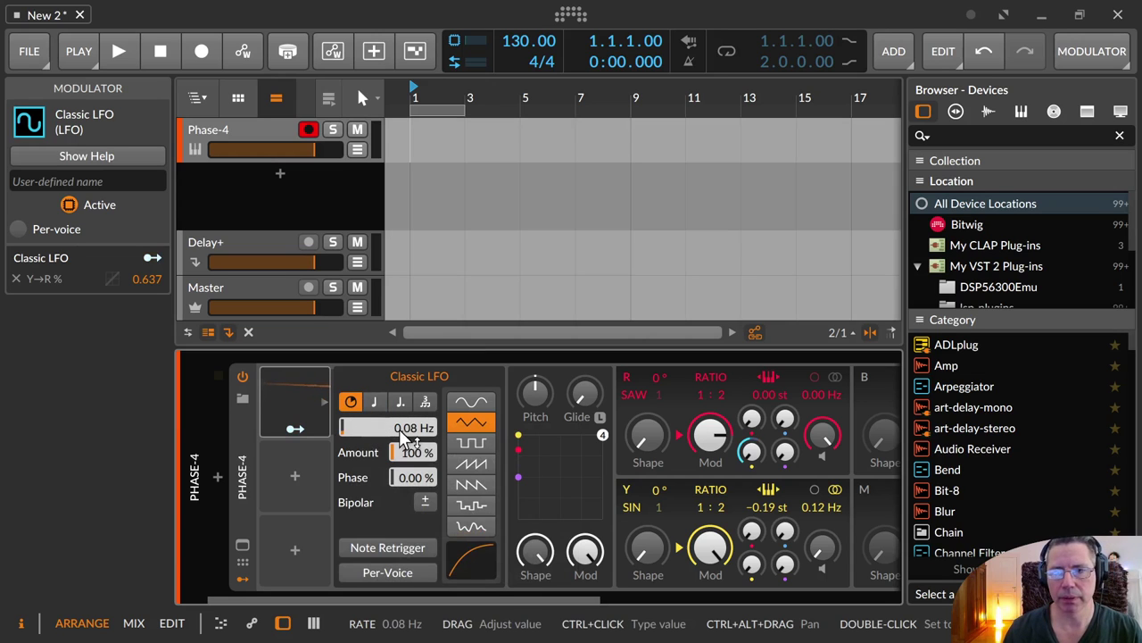
pyautogui.click(374, 401)
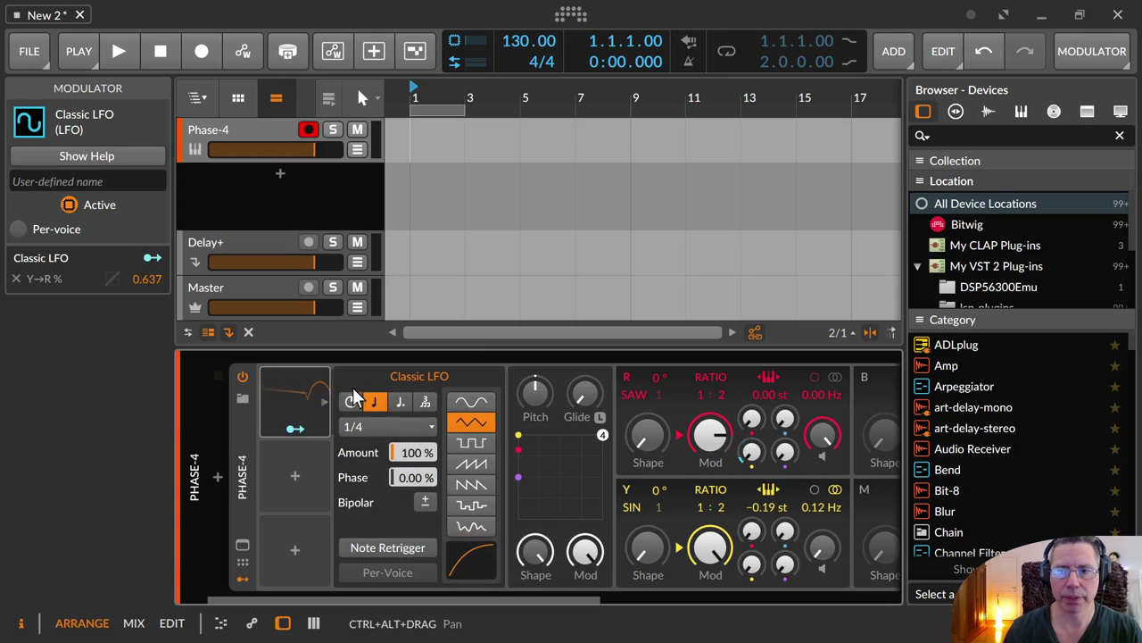
pyautogui.click(348, 399)
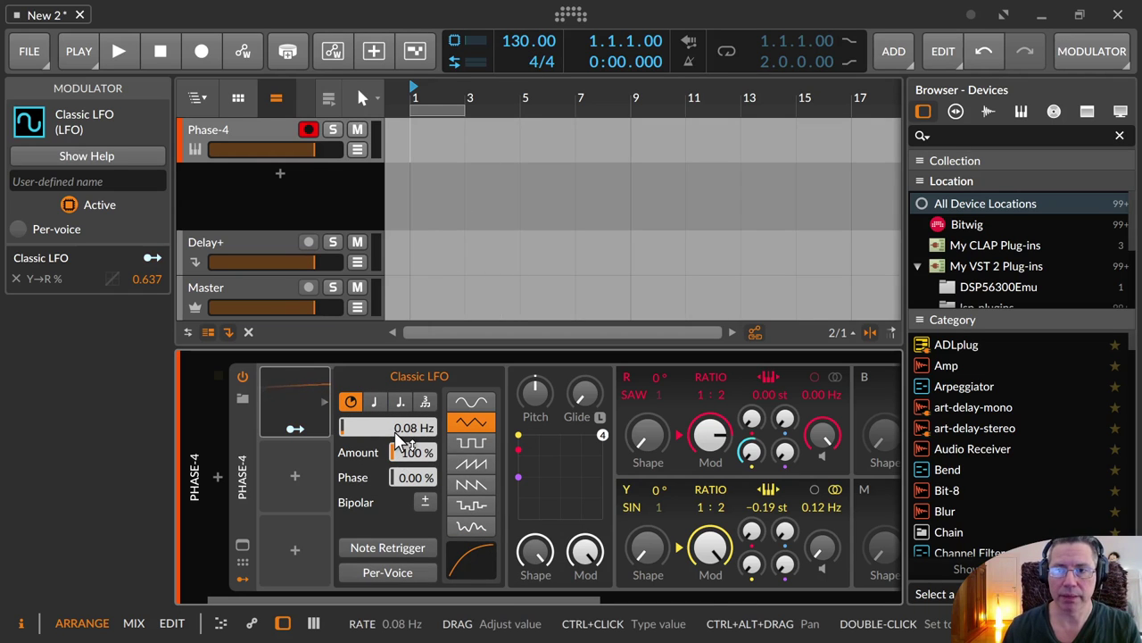